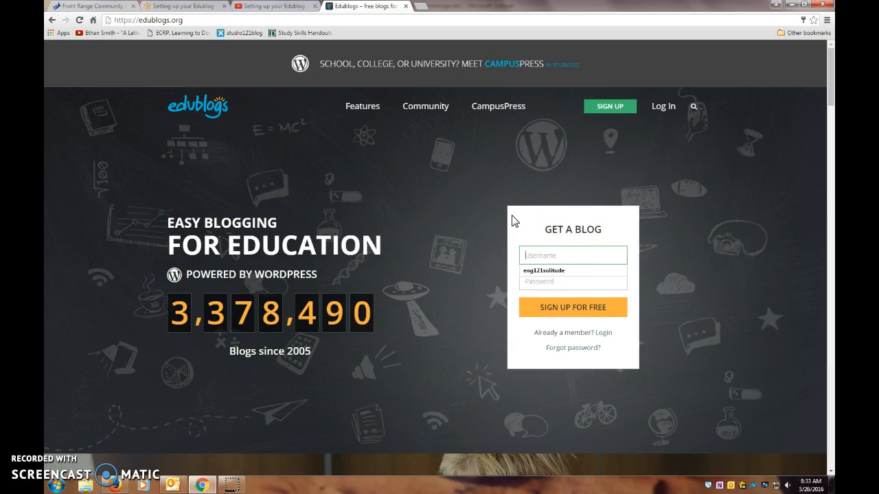
Sign up for a free blog with the username frccstudentexampleblog and enter the account password
{"action": "type", "text": "frccstu"}
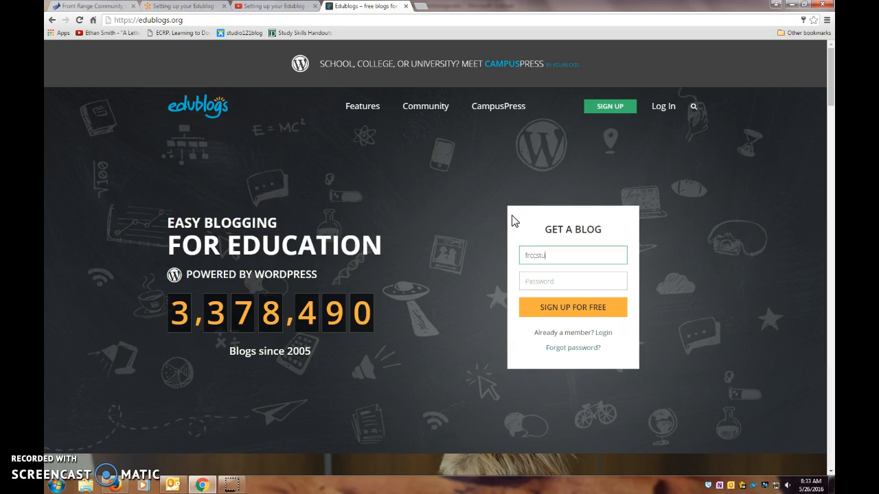
{"action": "type", "text": "dentexampleblog"}
{"action": "key", "text": "Tab"}
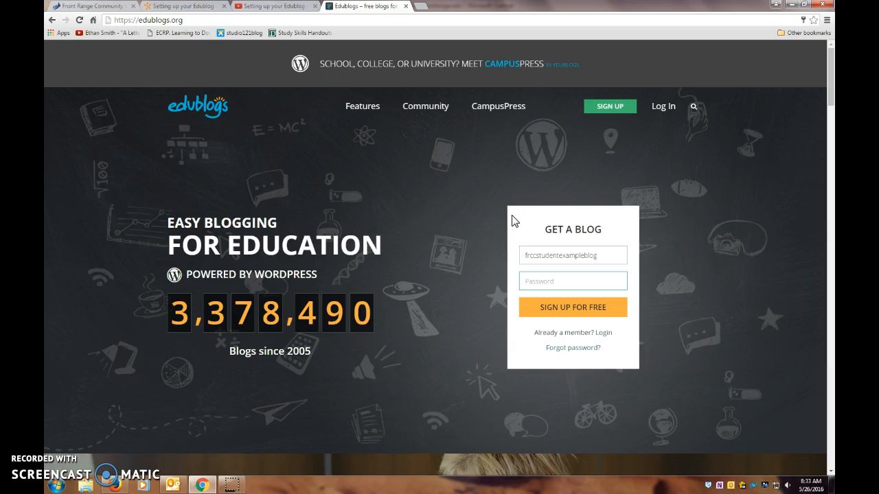
{"action": "type", "text": "p•••"}
{"action": "key", "text": "BackSpace"}
{"action": "key", "text": "BackSpace"}
{"action": "key", "text": "BackSpace"}
{"action": "key", "text": "BackSpace"}
{"action": "type", "text": "••••"}
{"action": "left_click", "coordinate": [584, 306]}
{"action": "left_click", "coordinate": [571, 306]}
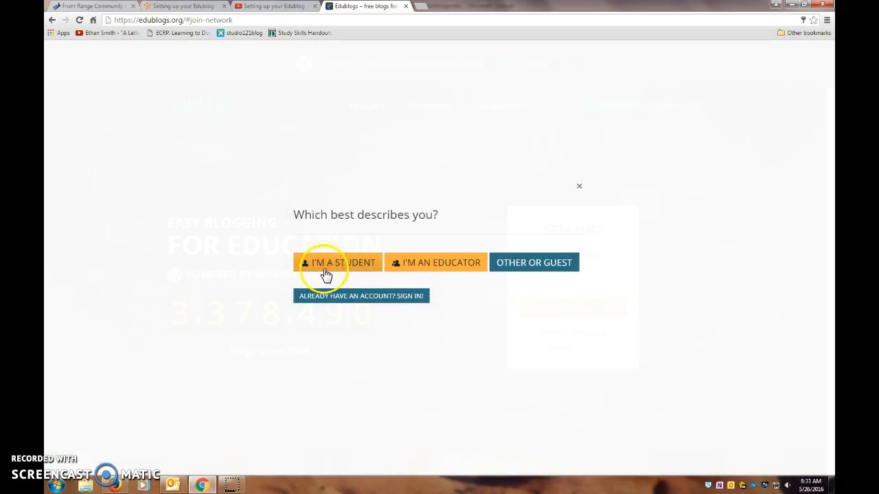
Register as a student, enter the human verification words, agree to the terms of service and continue to creating a blog
{"action": "left_click", "coordinate": [332, 266]}
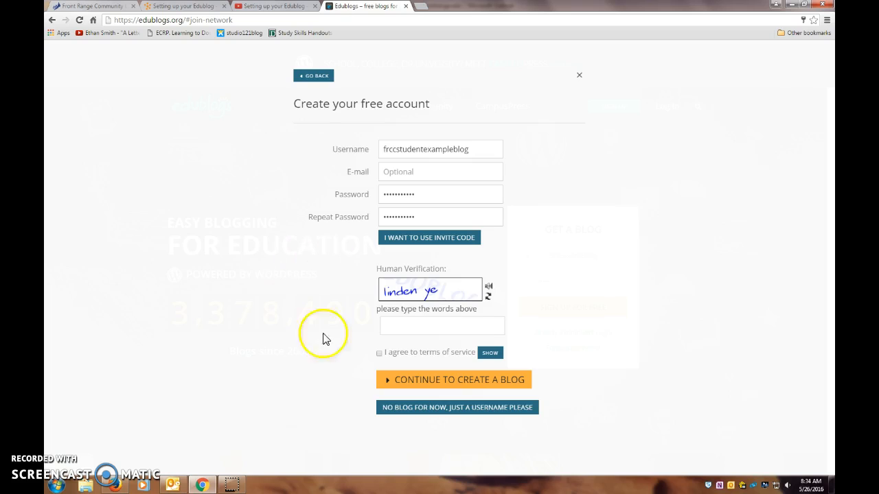
{"action": "left_click", "coordinate": [424, 327]}
{"action": "type", "text": "lin"}
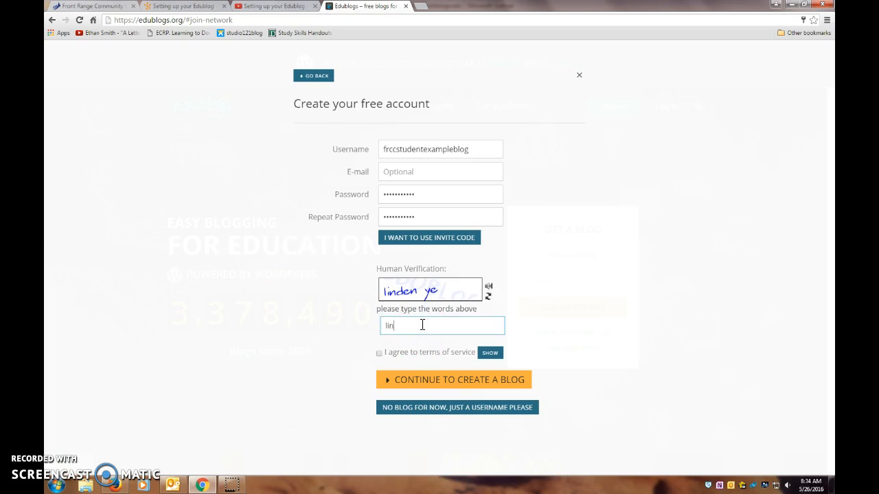
{"action": "type", "text": "den ye"}
{"action": "left_click", "coordinate": [379, 352]}
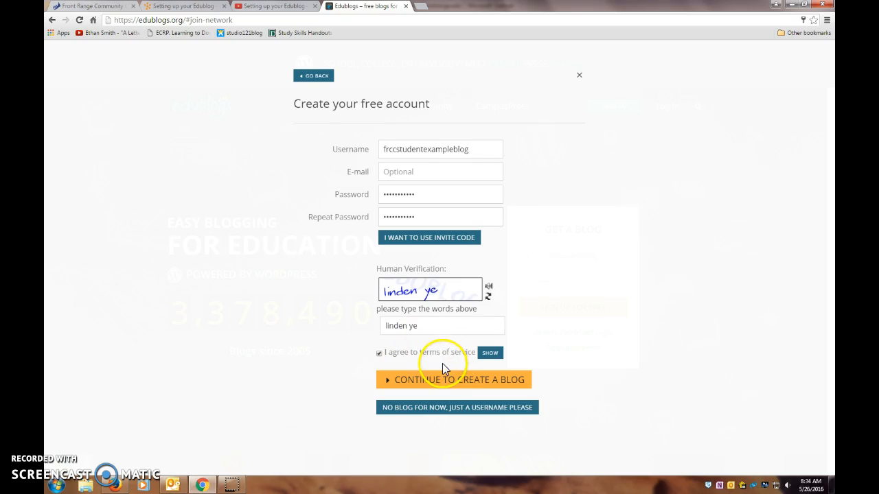
{"action": "left_click", "coordinate": [446, 384]}
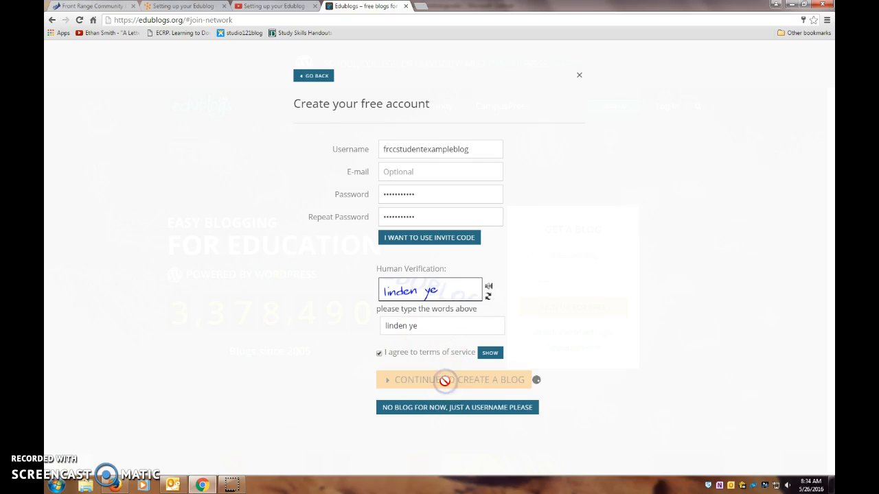
Title the blog frccstudentexampleblog and register it
{"action": "left_click", "coordinate": [414, 278]}
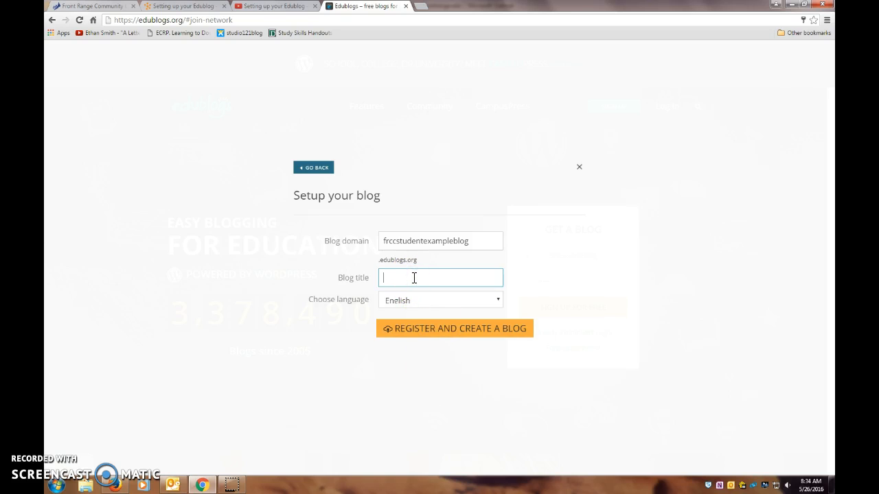
{"action": "type", "text": "frccstudentexampleblog"}
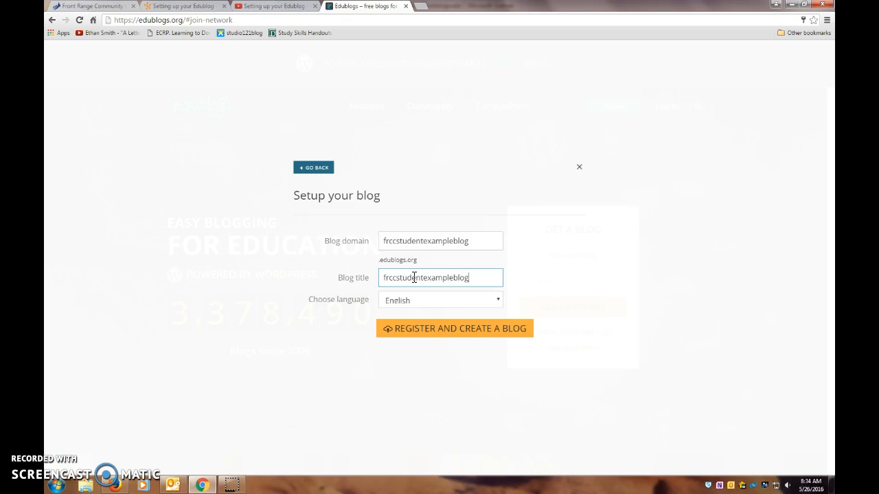
{"action": "left_click", "coordinate": [430, 330]}
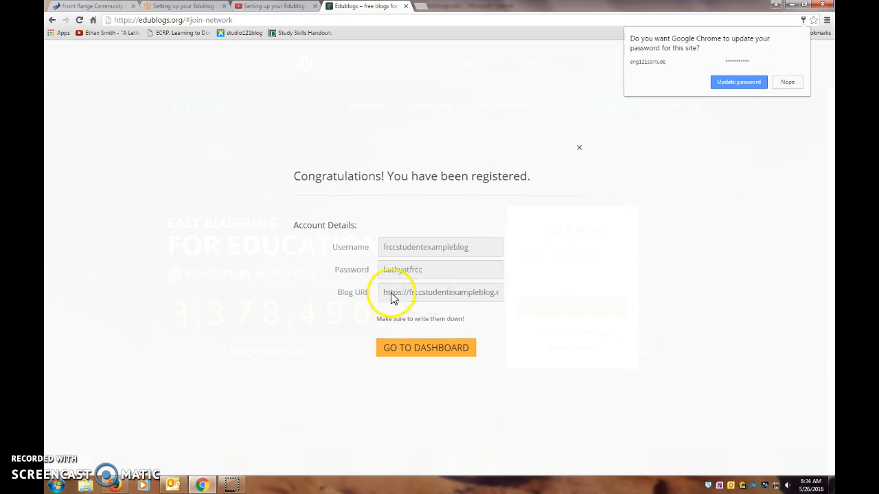
Decline the browser's offer to update the saved password and go to the new blog's dashboard
{"action": "left_click", "coordinate": [790, 83]}
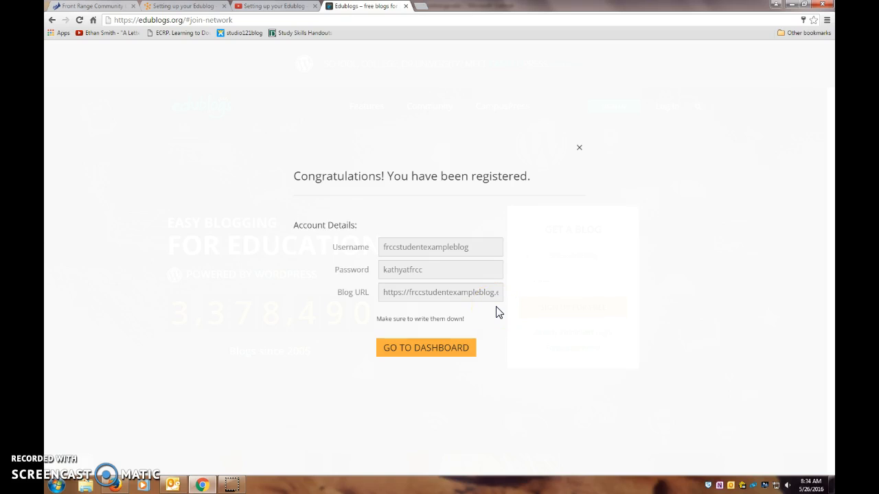
{"action": "left_click", "coordinate": [407, 351]}
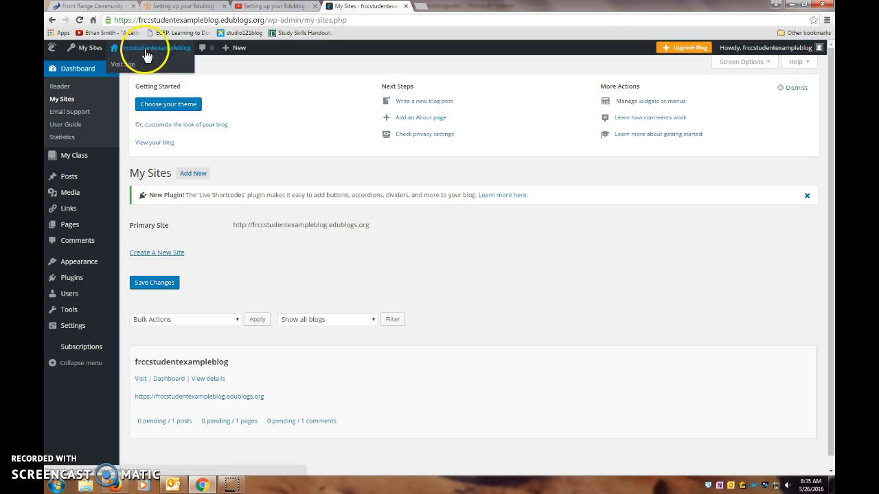
View the blog's public front page and return to its dashboard
{"action": "mouse_move", "coordinate": [133, 55]}
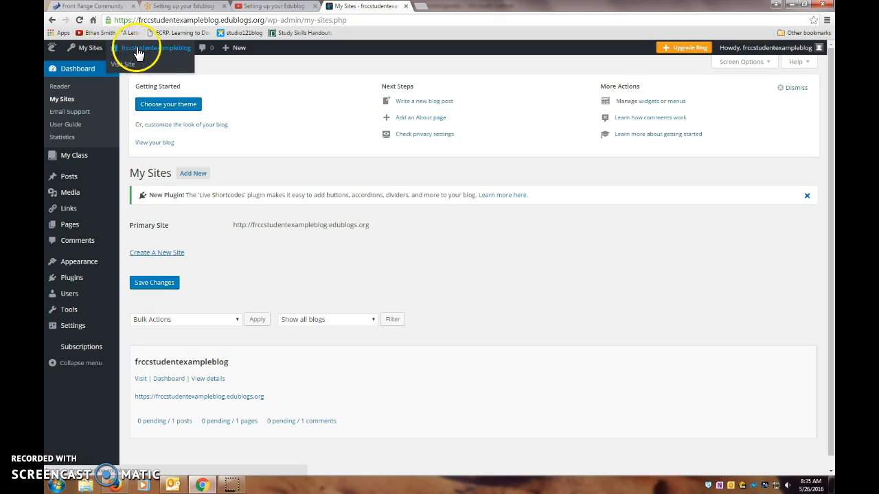
{"action": "left_click", "coordinate": [146, 52]}
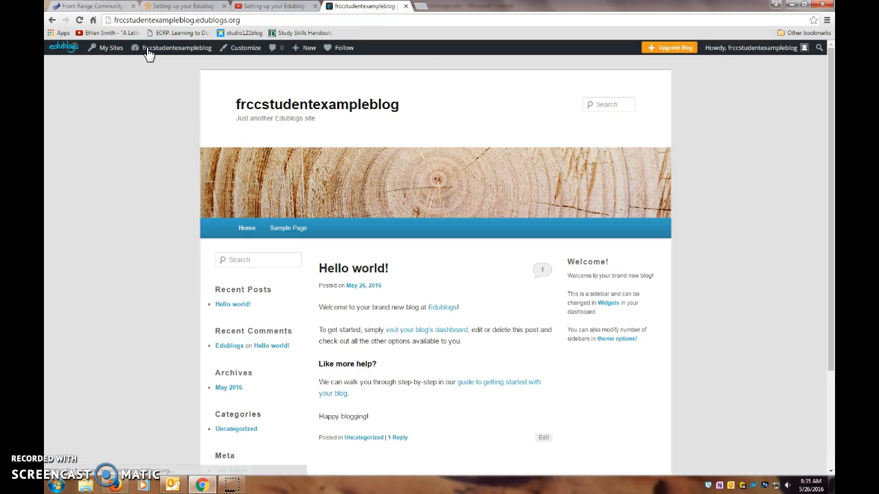
{"action": "mouse_move", "coordinate": [147, 52]}
{"action": "left_click", "coordinate": [136, 93]}
{"action": "mouse_move", "coordinate": [180, 46]}
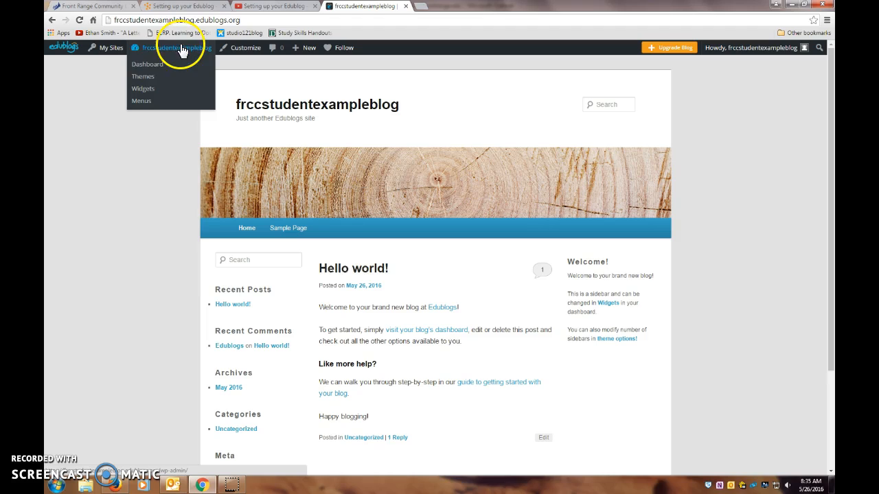
{"action": "left_click", "coordinate": [146, 65]}
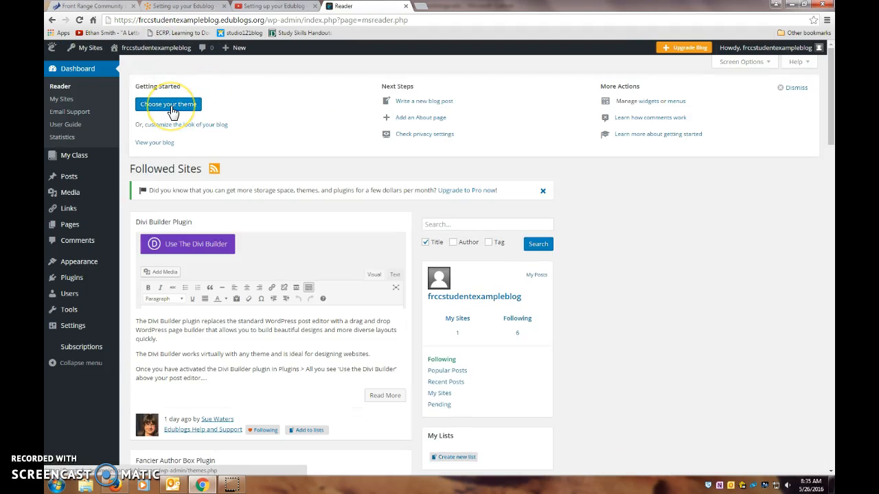
Browse the available blog themes and activate the AutoFocus theme
{"action": "left_click", "coordinate": [172, 111]}
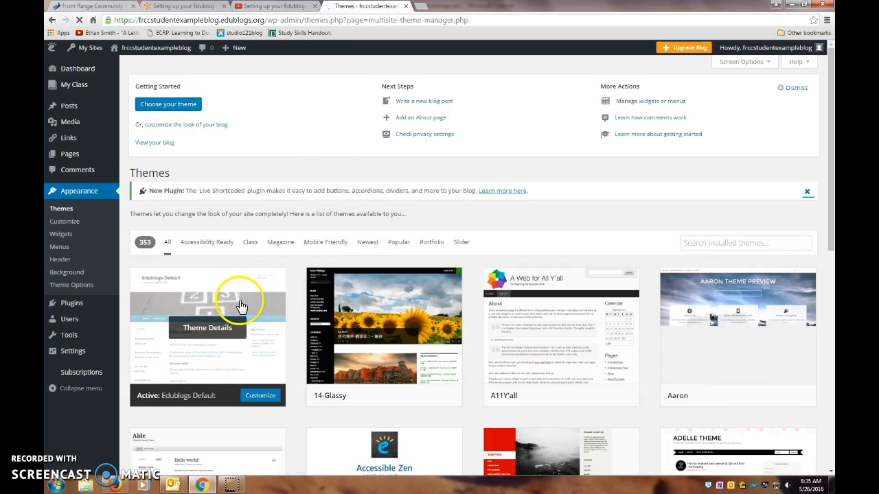
{"action": "mouse_move", "coordinate": [378, 330]}
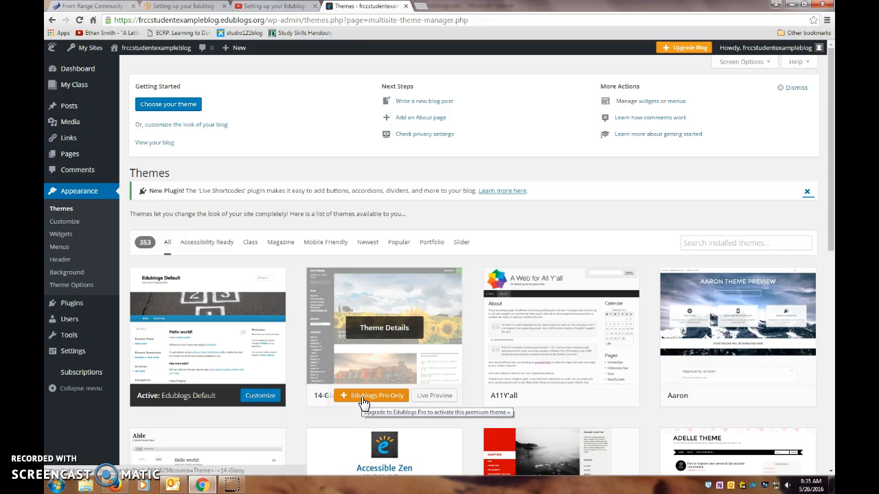
{"action": "scroll", "coordinate": [363, 404], "scroll_direction": "down", "scroll_amount": 4}
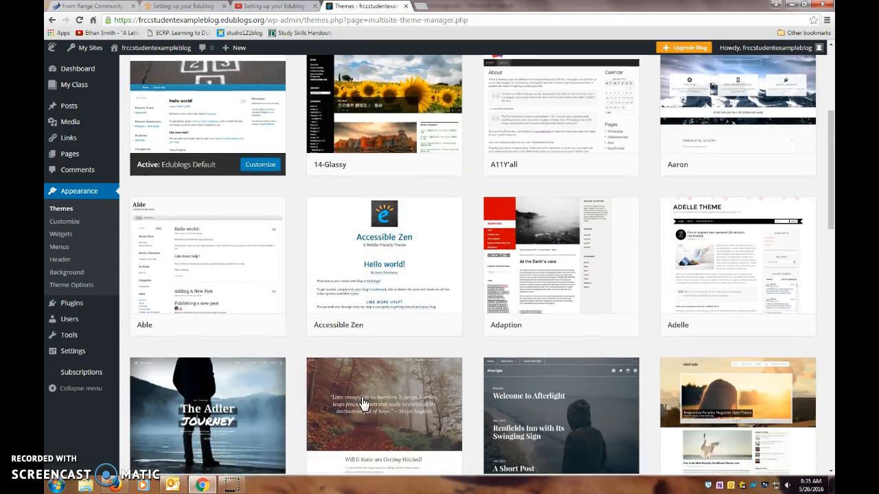
{"action": "scroll", "coordinate": [362, 403], "scroll_direction": "down", "scroll_amount": 2}
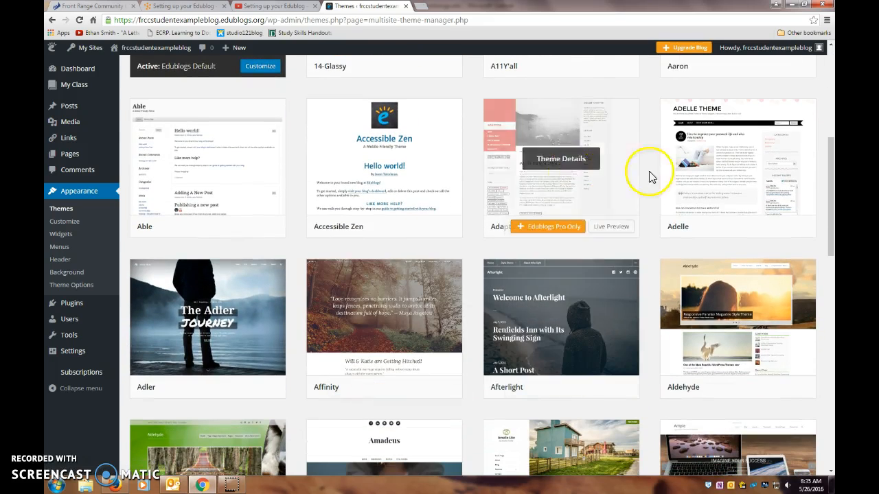
{"action": "scroll", "coordinate": [238, 351], "scroll_direction": "down", "scroll_amount": 4}
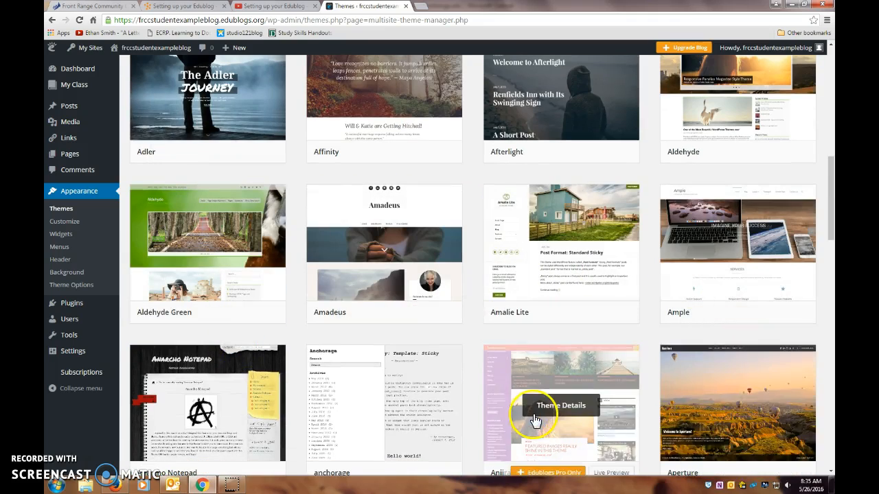
{"action": "scroll", "coordinate": [534, 421], "scroll_direction": "down", "scroll_amount": 4}
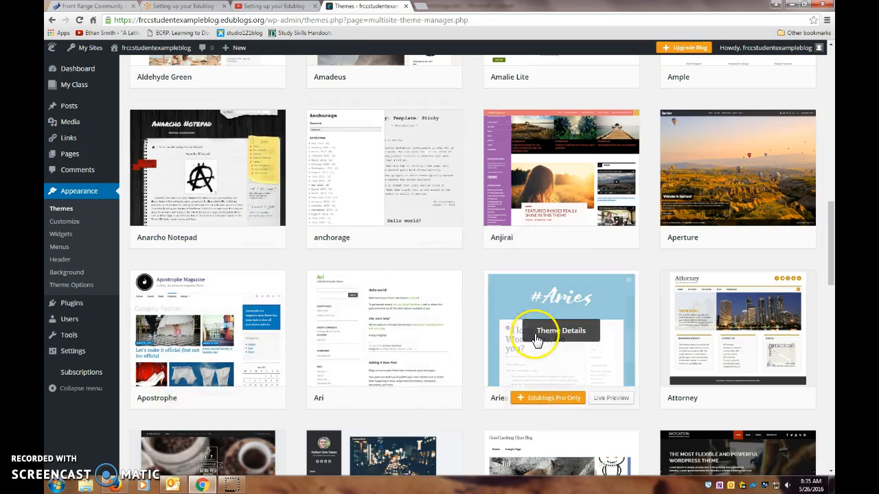
{"action": "scroll", "coordinate": [249, 340], "scroll_direction": "down", "scroll_amount": 3}
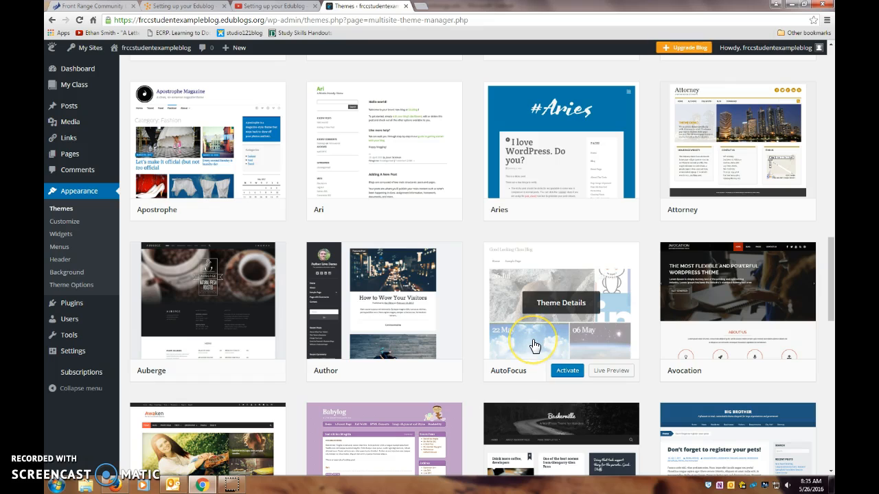
{"action": "left_click", "coordinate": [566, 370]}
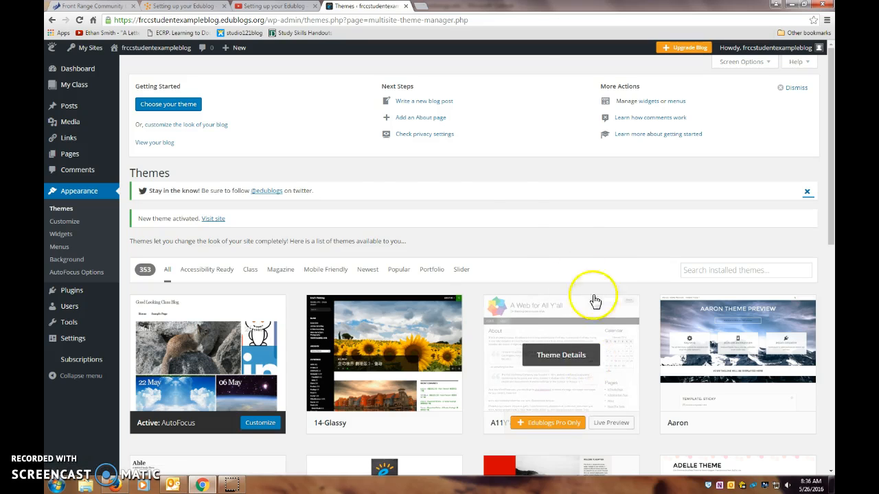
Customize the blog's site identity by setting the site title to "What Is Solitude Today?"
{"action": "left_click", "coordinate": [64, 196]}
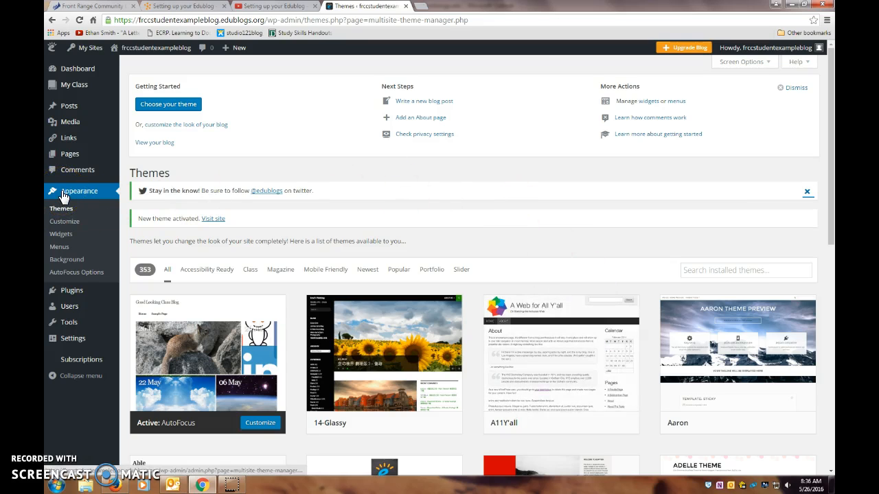
{"action": "left_click", "coordinate": [63, 196]}
{"action": "left_click", "coordinate": [60, 224]}
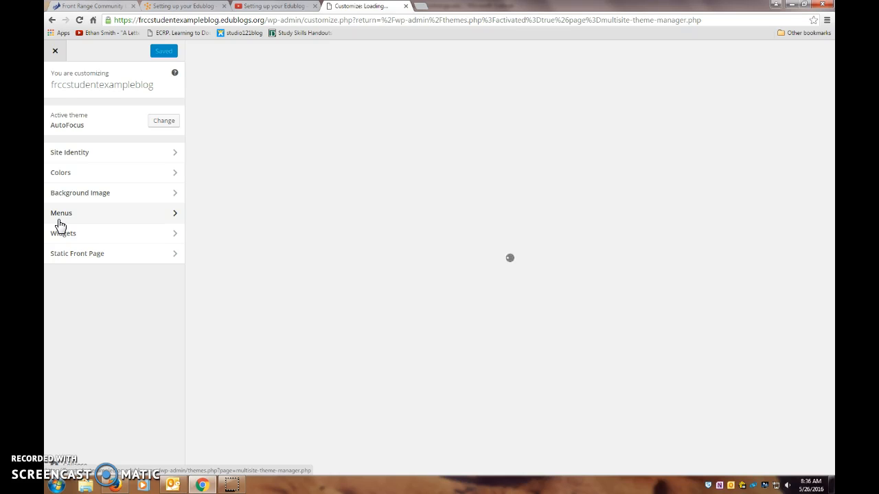
{"action": "left_click", "coordinate": [78, 158]}
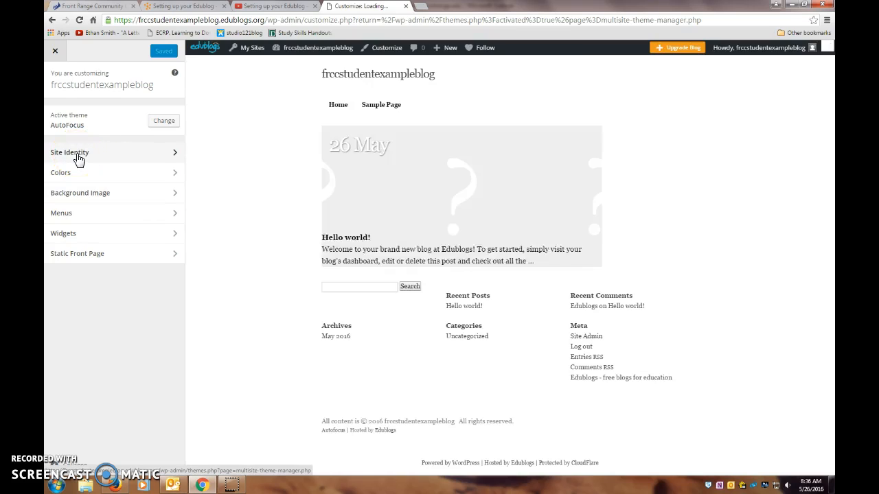
{"action": "left_click", "coordinate": [79, 158]}
{"action": "left_click", "coordinate": [129, 122]}
{"action": "left_click", "coordinate": [141, 123]}
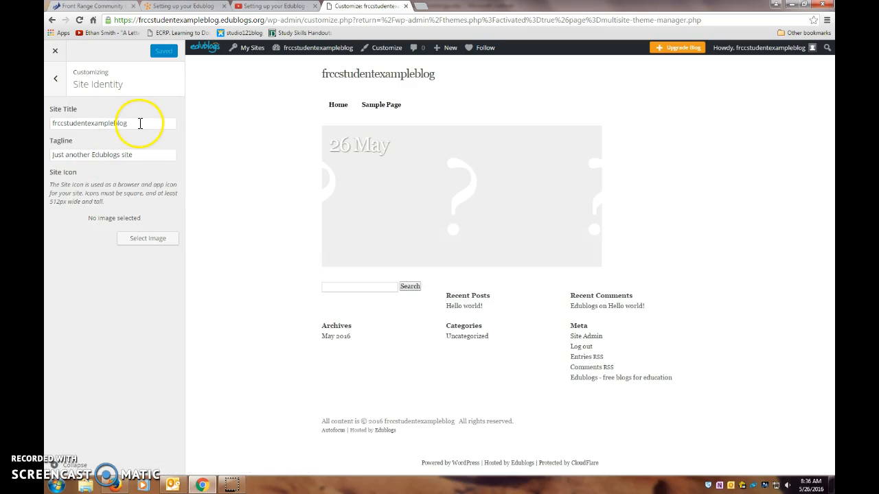
{"action": "key", "text": "ctrl+a"}
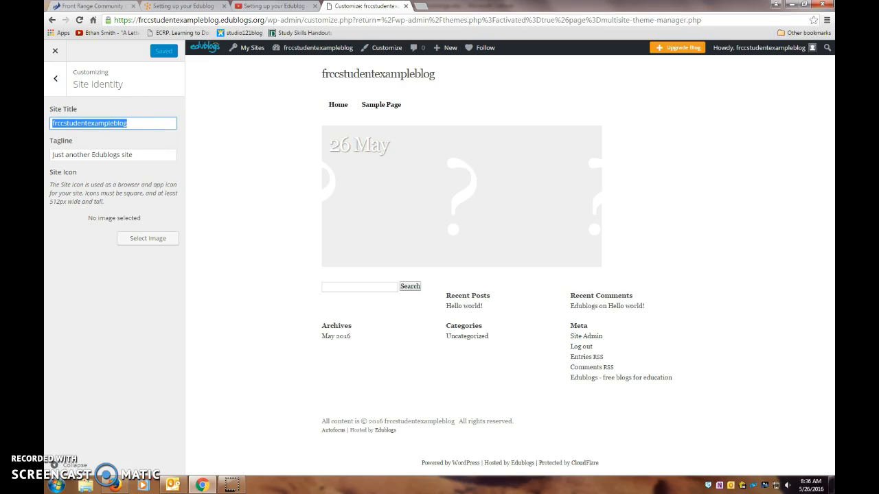
{"action": "left_click", "coordinate": [285, 157]}
{"action": "type", "text": "What Is Solitude Today?"}
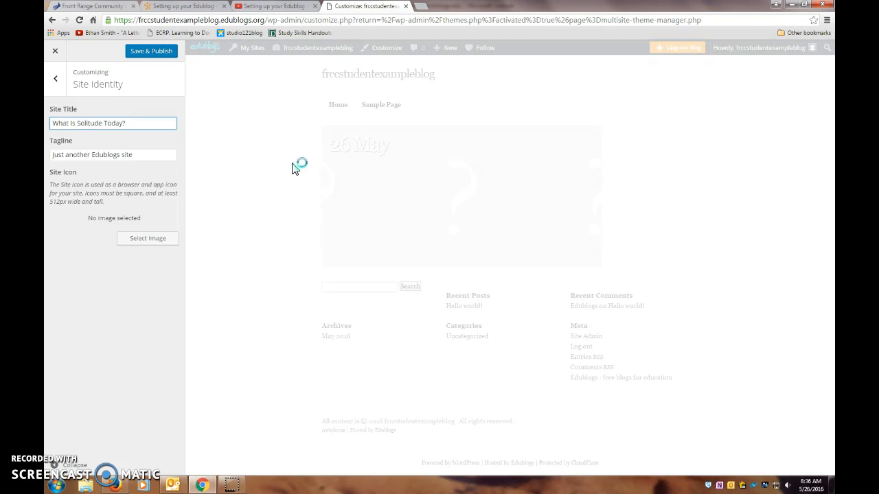
Set the tagline to "ENG 121 at FRCC", save and publish the site identity changes, and close the customizer
{"action": "left_click_drag", "start_coordinate": [151, 154], "coordinate": [48, 153]}
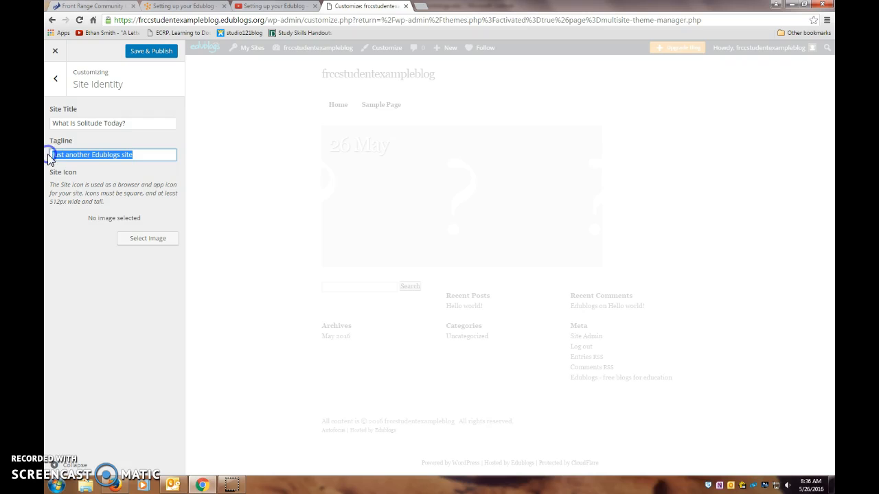
{"action": "type", "text": "ENG 121 at "}
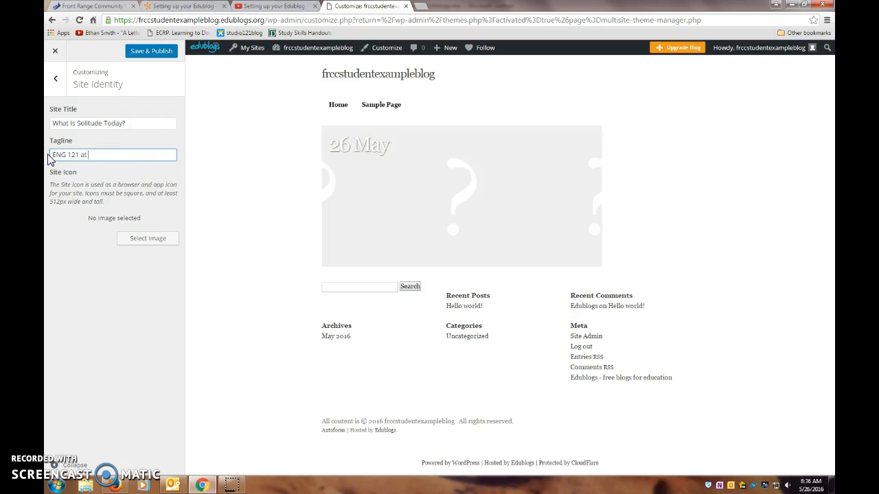
{"action": "type", "text": "FRCC"}
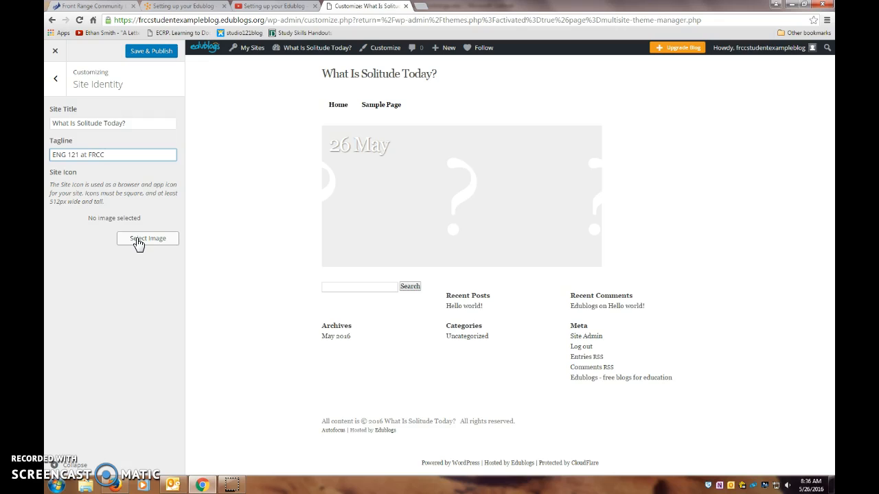
{"action": "left_click", "coordinate": [152, 57]}
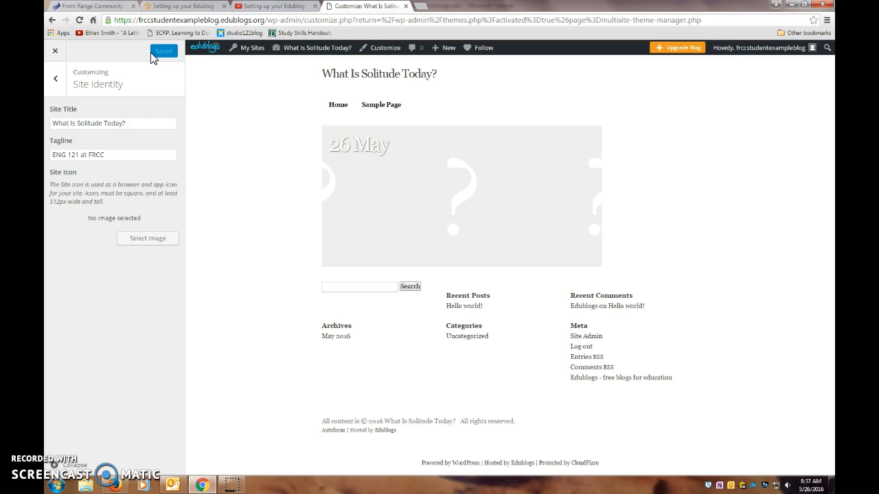
{"action": "left_click", "coordinate": [55, 51]}
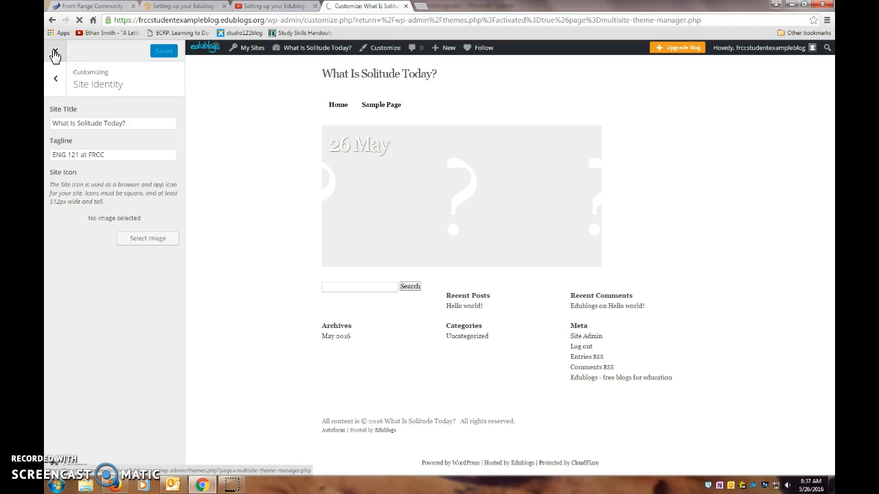
Review the blog's general and reading settings, and save the reading settings with their existing options
{"action": "mouse_move", "coordinate": [334, 50]}
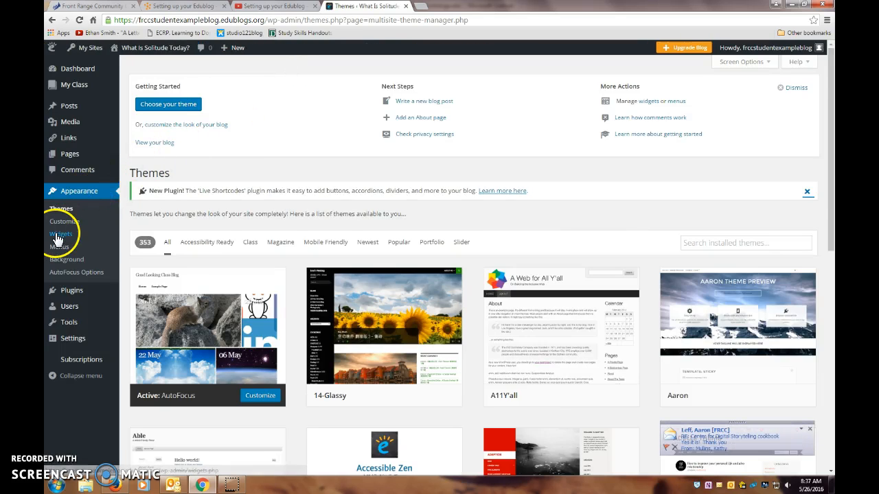
{"action": "mouse_move", "coordinate": [73, 338]}
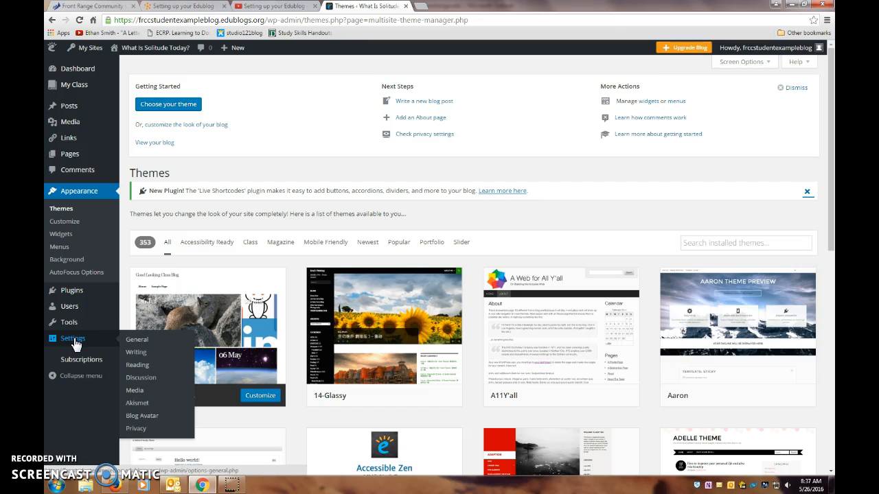
{"action": "left_click", "coordinate": [134, 340]}
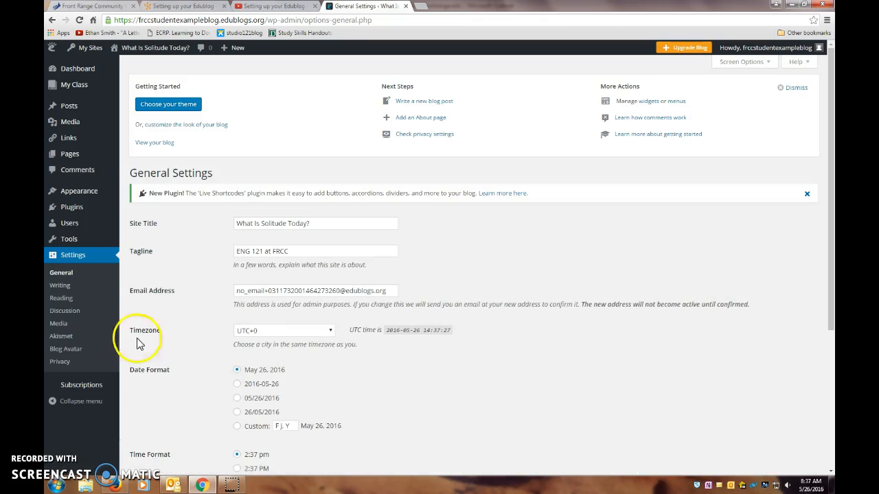
{"action": "left_click", "coordinate": [62, 302]}
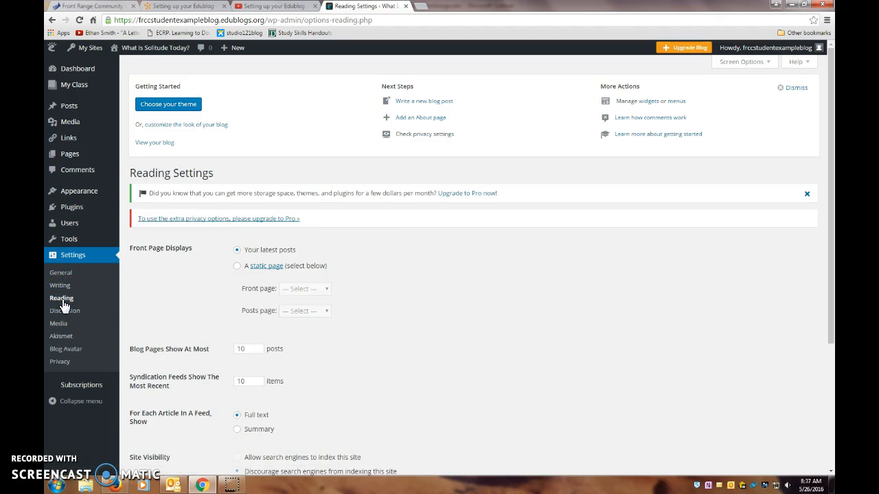
{"action": "scroll", "coordinate": [164, 273], "scroll_direction": "down", "scroll_amount": 2}
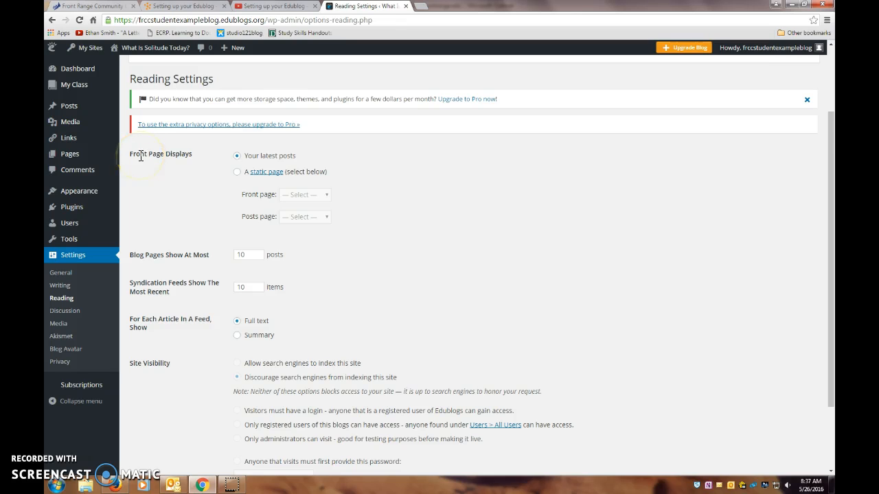
{"action": "scroll", "coordinate": [206, 205], "scroll_direction": "down", "scroll_amount": 3}
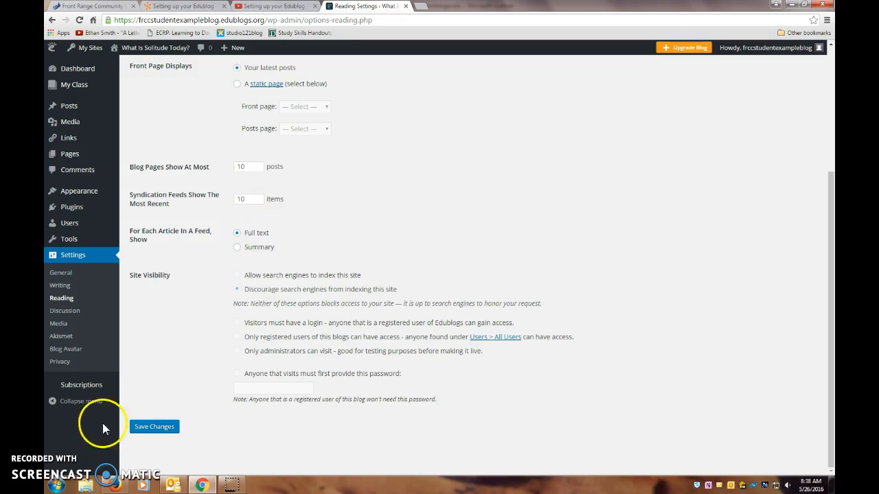
{"action": "left_click", "coordinate": [154, 426]}
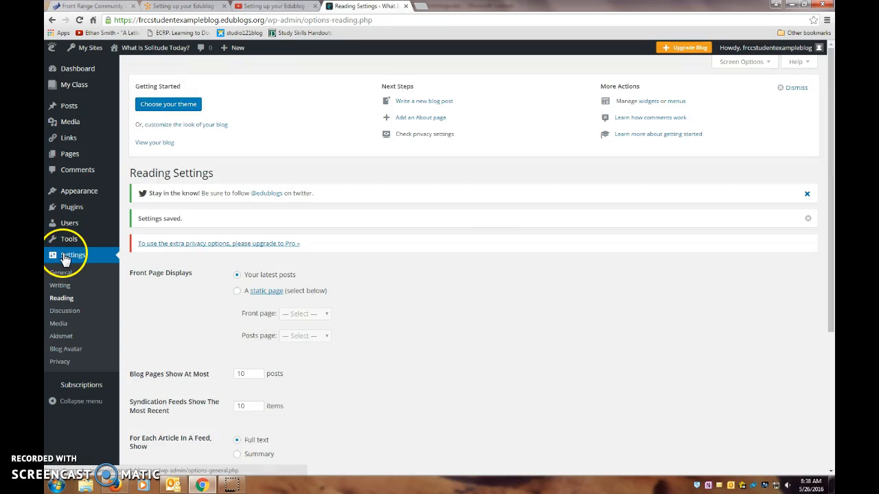
In the discussion settings, require users to be registered and logged in to comment
{"action": "left_click", "coordinate": [65, 311]}
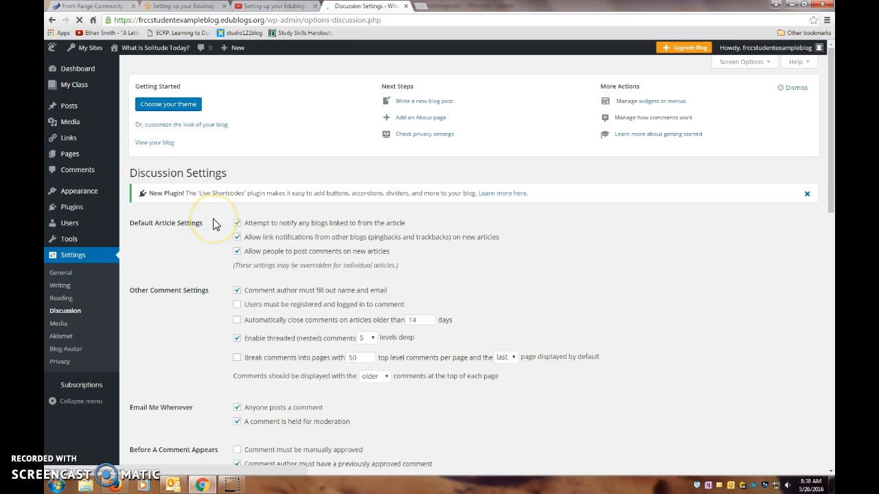
{"action": "scroll", "coordinate": [213, 225], "scroll_direction": "down", "scroll_amount": 1}
{"action": "scroll", "coordinate": [213, 224], "scroll_direction": "down", "scroll_amount": 1}
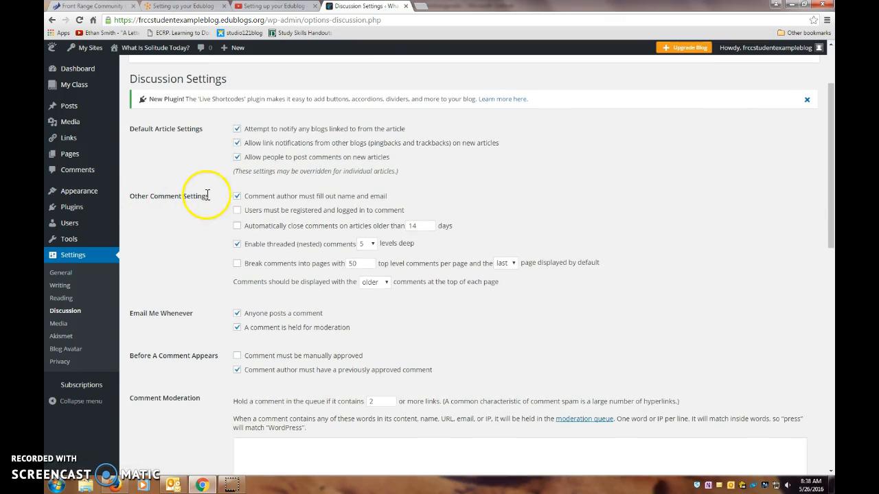
{"action": "left_click", "coordinate": [238, 210]}
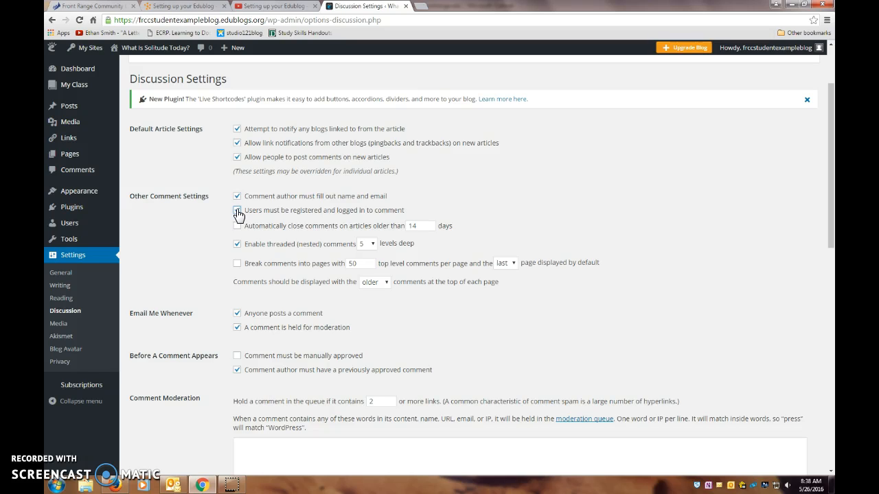
{"action": "left_click", "coordinate": [237, 211]}
Turn off the requirement that a comment author must have a previously approved comment, and save the discussion settings
{"action": "scroll", "coordinate": [212, 253], "scroll_direction": "down", "scroll_amount": 2}
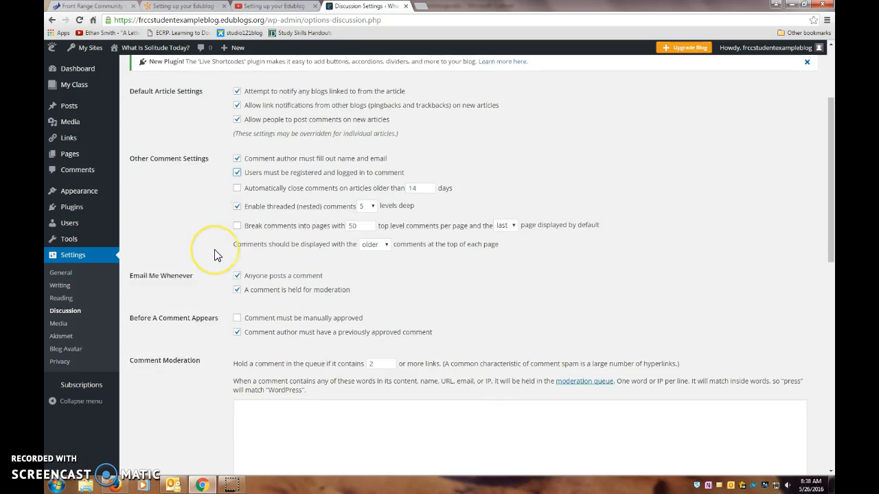
{"action": "scroll", "coordinate": [214, 255], "scroll_direction": "down", "scroll_amount": 2}
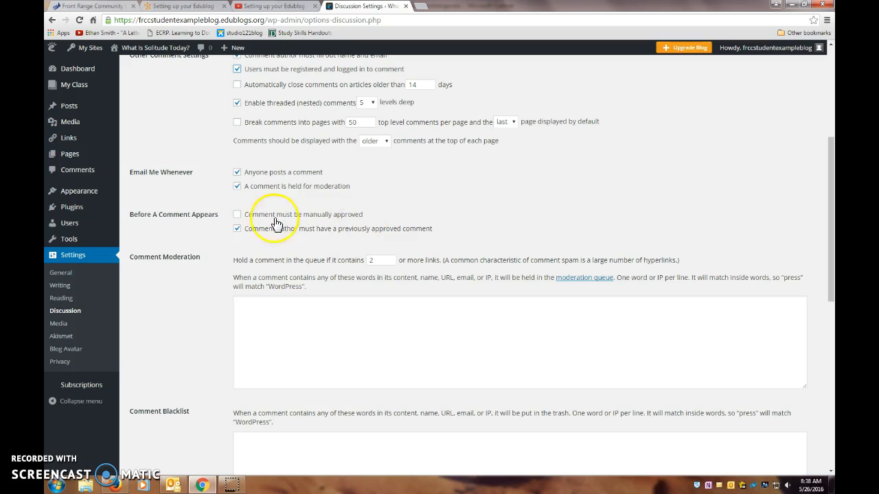
{"action": "left_click", "coordinate": [237, 230]}
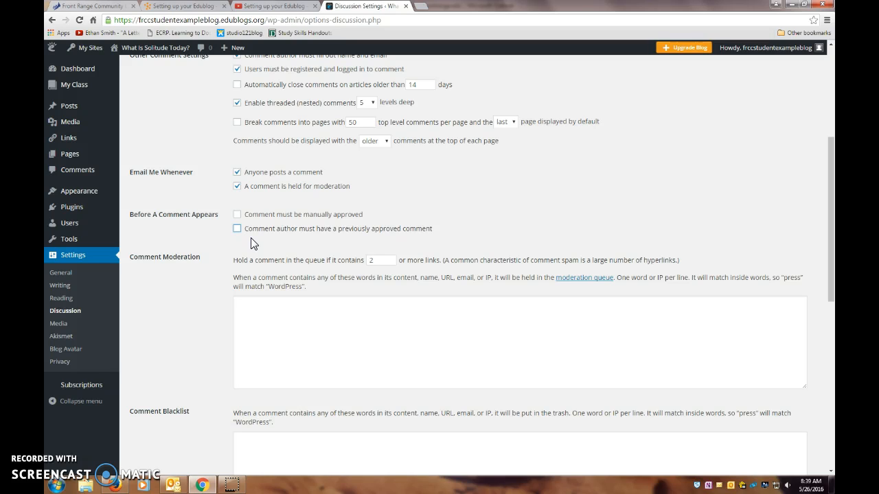
{"action": "scroll", "coordinate": [251, 243], "scroll_direction": "down", "scroll_amount": 2}
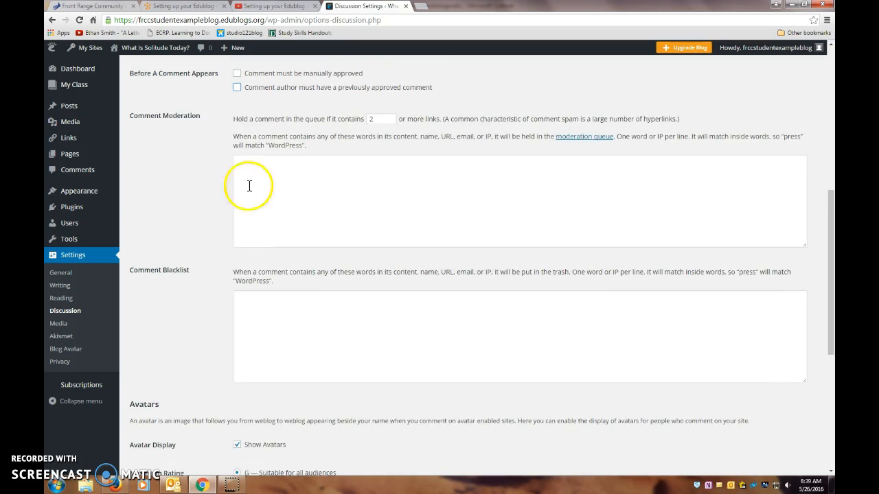
{"action": "scroll", "coordinate": [196, 141], "scroll_direction": "down", "scroll_amount": 1}
{"action": "scroll", "coordinate": [194, 139], "scroll_direction": "down", "scroll_amount": 3}
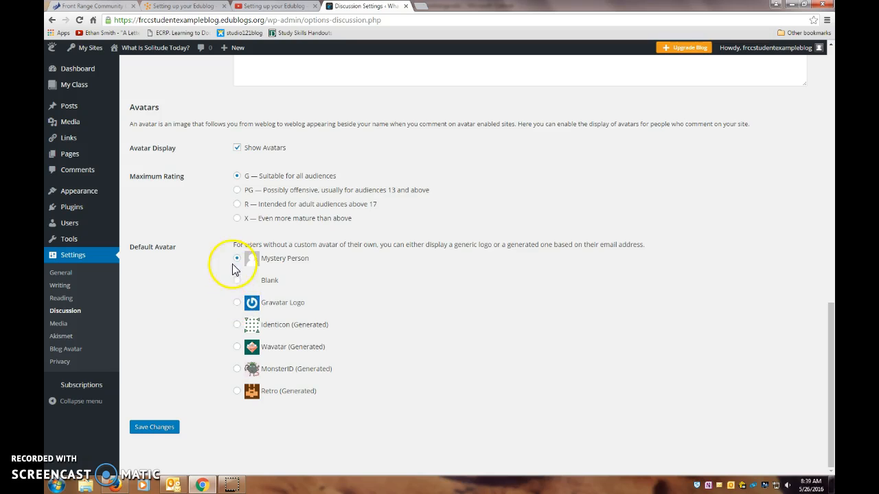
{"action": "left_click", "coordinate": [153, 429]}
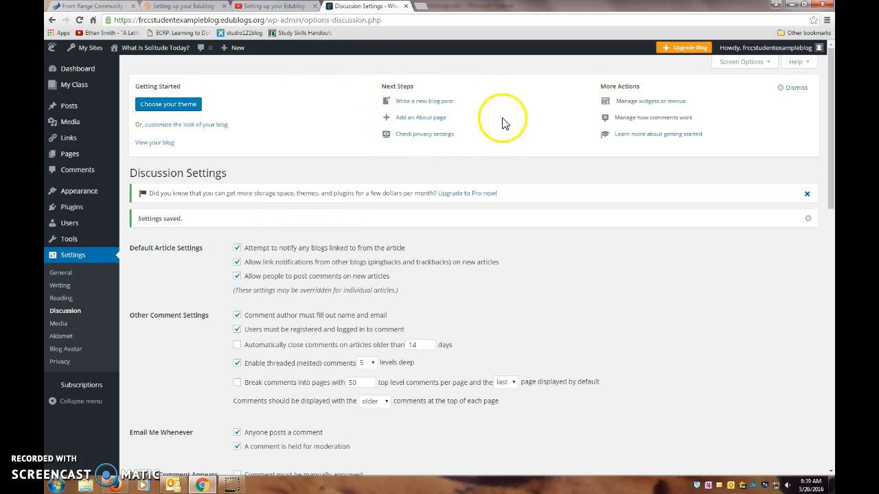
Start a new blog post and enter the placeholder body text "asdf;lkjasd f;lkj asdf;lkj asdf;lkj asdf;lkajsdf;laksjdf"
{"action": "left_click", "coordinate": [408, 106]}
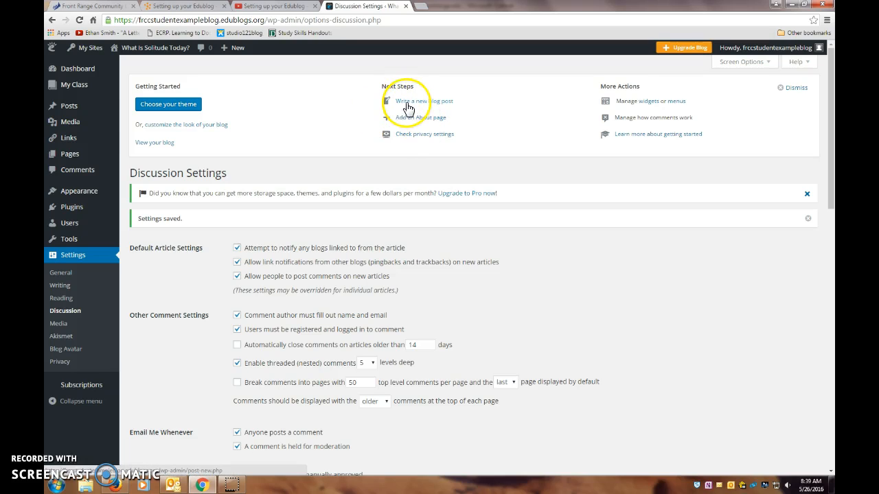
{"action": "mouse_move", "coordinate": [60, 110]}
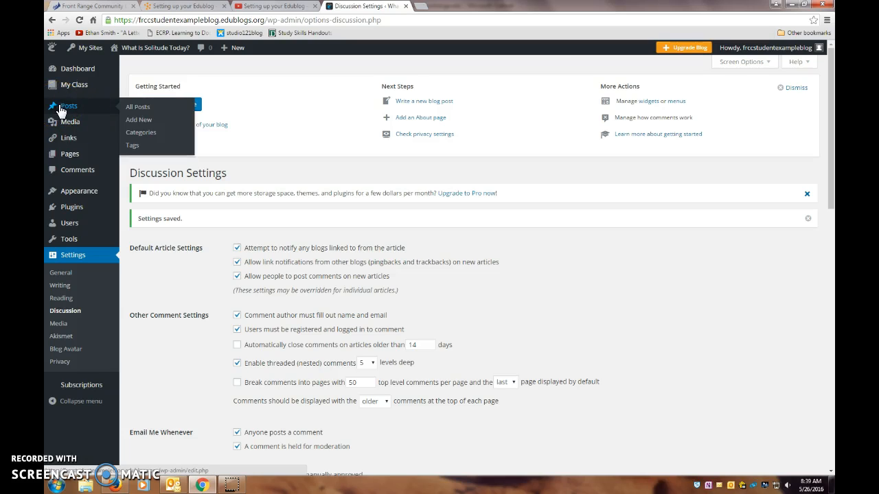
{"action": "left_click", "coordinate": [142, 120]}
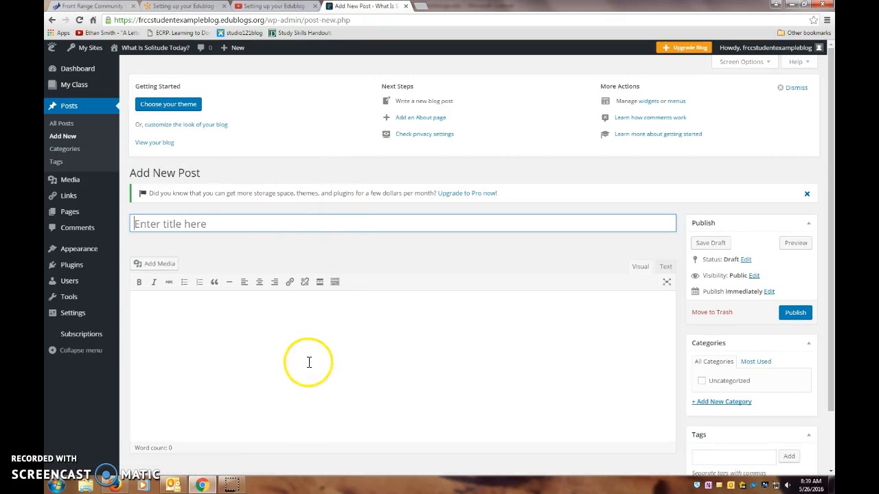
{"action": "left_click_drag", "start_coordinate": [831, 153], "coordinate": [831, 211]}
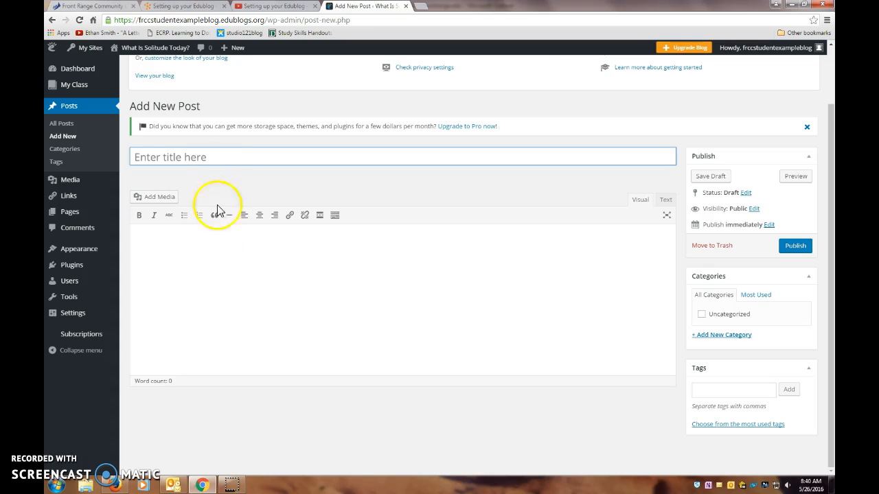
{"action": "left_click", "coordinate": [172, 243]}
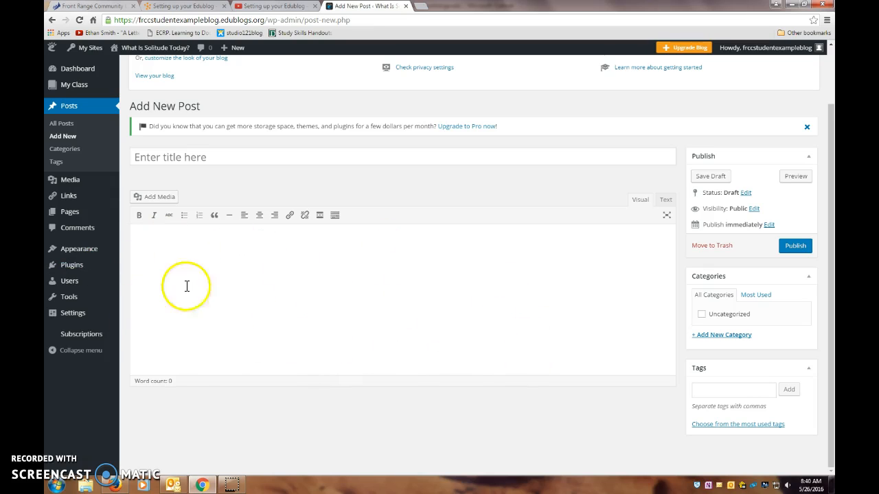
{"action": "type", "text": "asdf;lkjasd f;lkj asdf;lkj asdf;lkj as"}
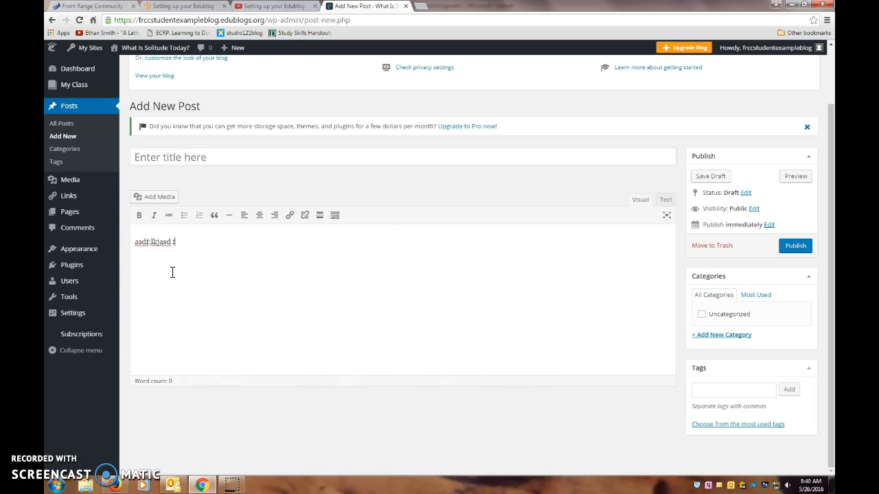
{"action": "type", "text": "sjdf"}
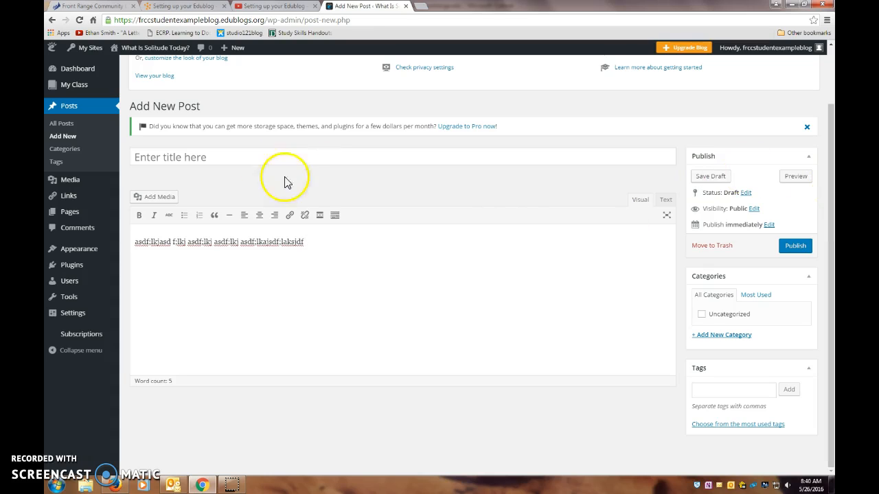
Title the post "1st Blog Post" and publish it
{"action": "left_click", "coordinate": [252, 159]}
{"action": "type", "text": "1st"}
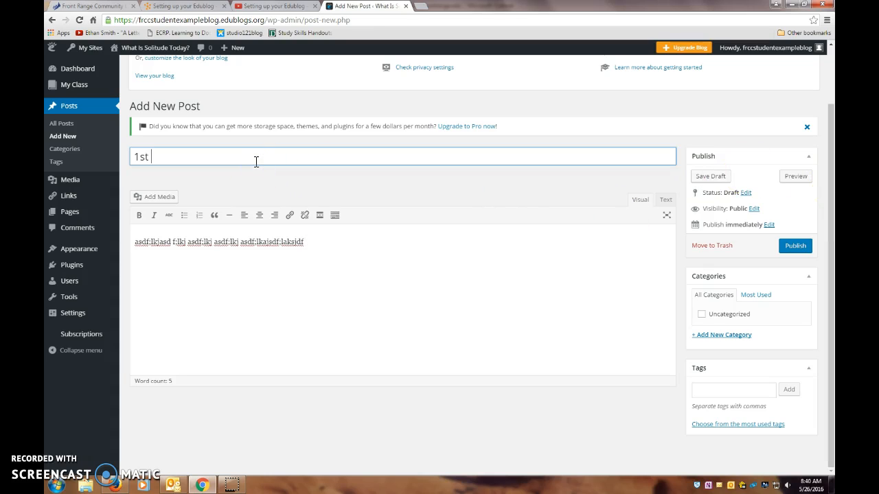
{"action": "type", "text": " Blog Post"}
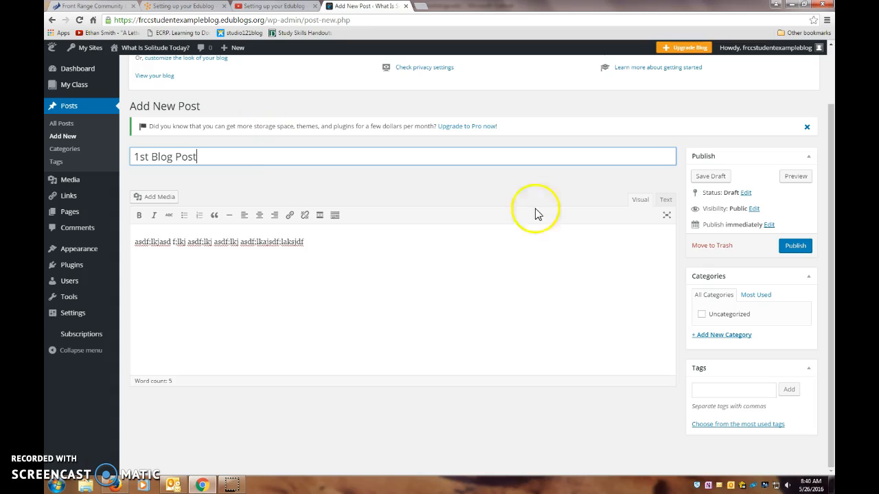
{"action": "left_click", "coordinate": [796, 249]}
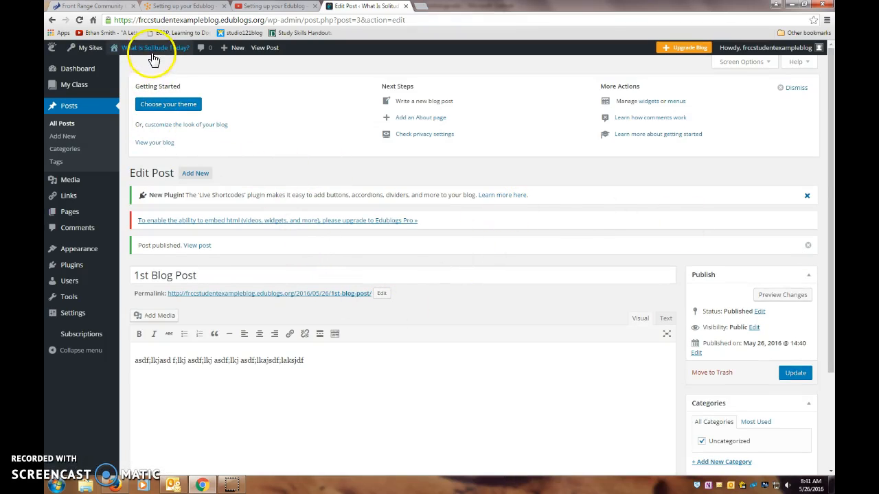
Visit the blog's front page, open the newest post and look through its content and comment form
{"action": "mouse_move", "coordinate": [151, 53]}
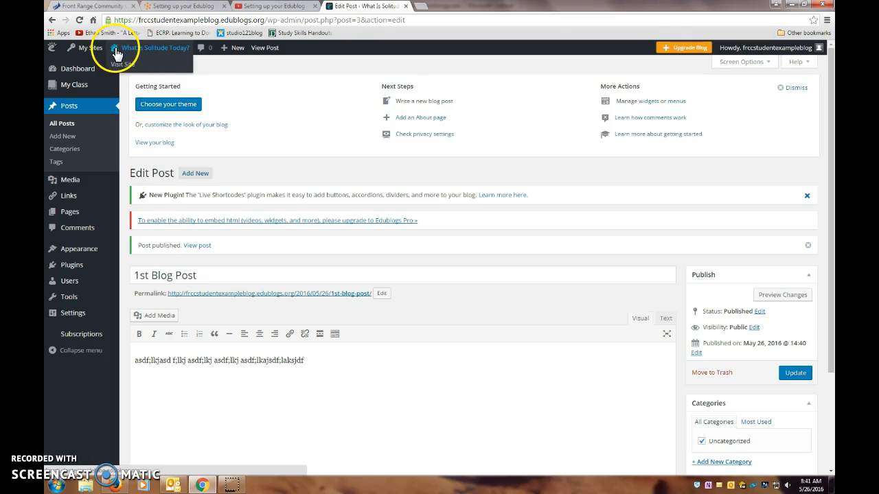
{"action": "left_click", "coordinate": [157, 54]}
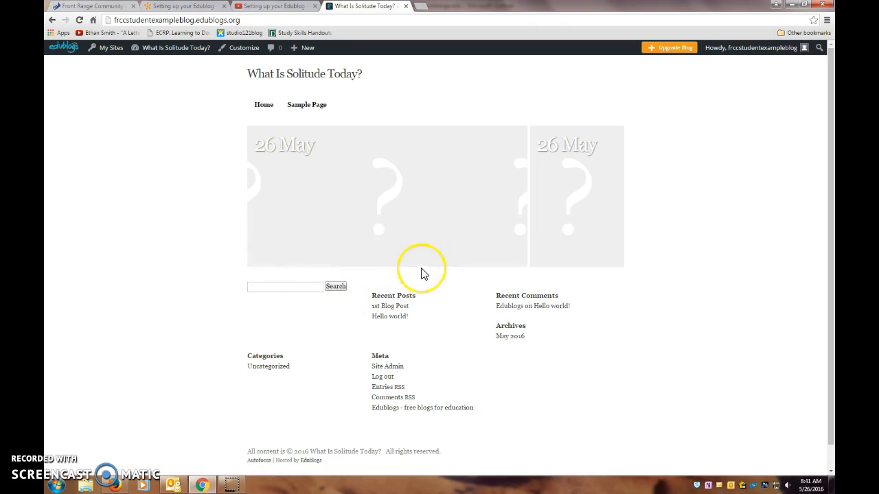
{"action": "left_click", "coordinate": [317, 257]}
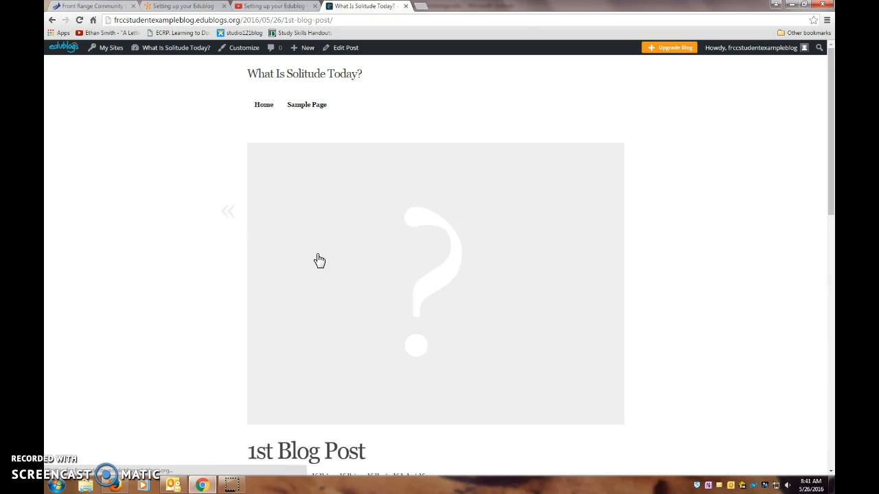
{"action": "scroll", "coordinate": [316, 253], "scroll_direction": "down", "scroll_amount": 5}
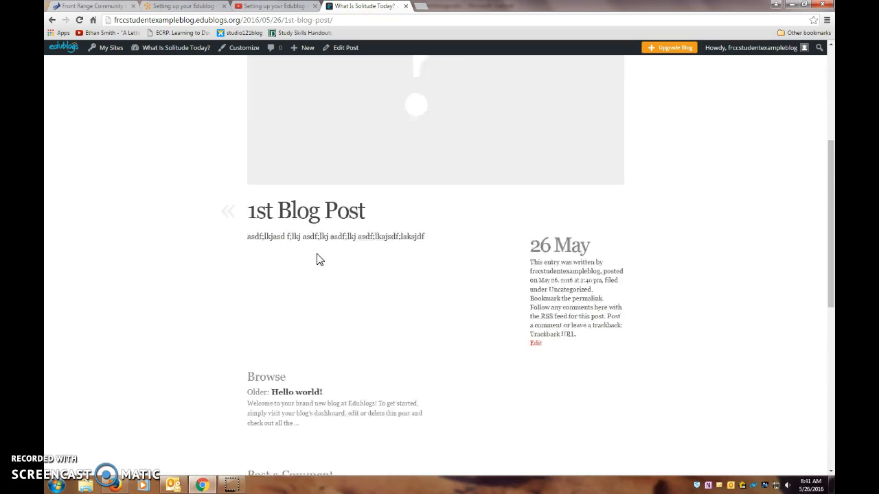
{"action": "scroll", "coordinate": [316, 257], "scroll_direction": "down", "scroll_amount": 3}
{"action": "left_click", "coordinate": [296, 211]}
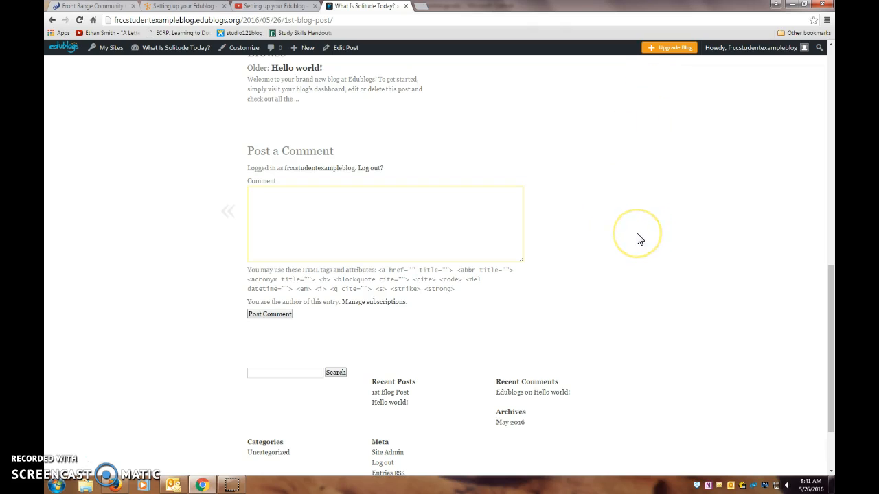
{"action": "scroll", "coordinate": [640, 239], "scroll_direction": "up", "scroll_amount": 8}
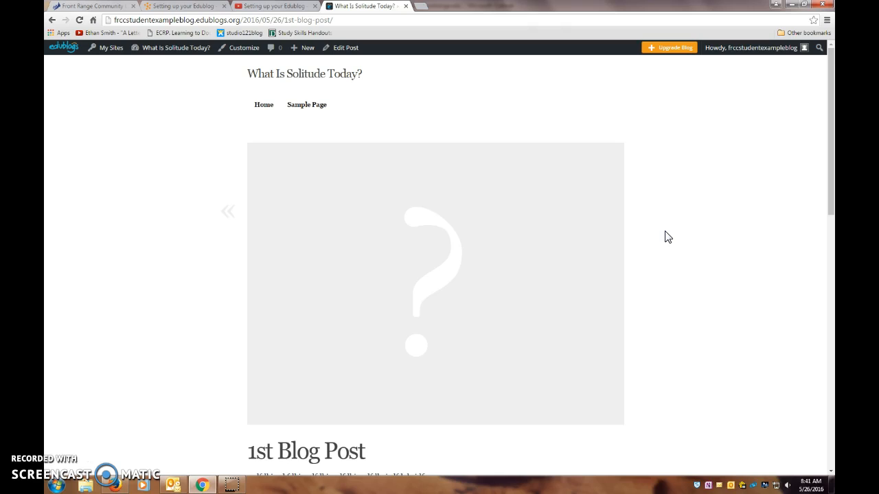
Open the Edublogs Help and Support site and look over its support topics
{"action": "mouse_move", "coordinate": [55, 49]}
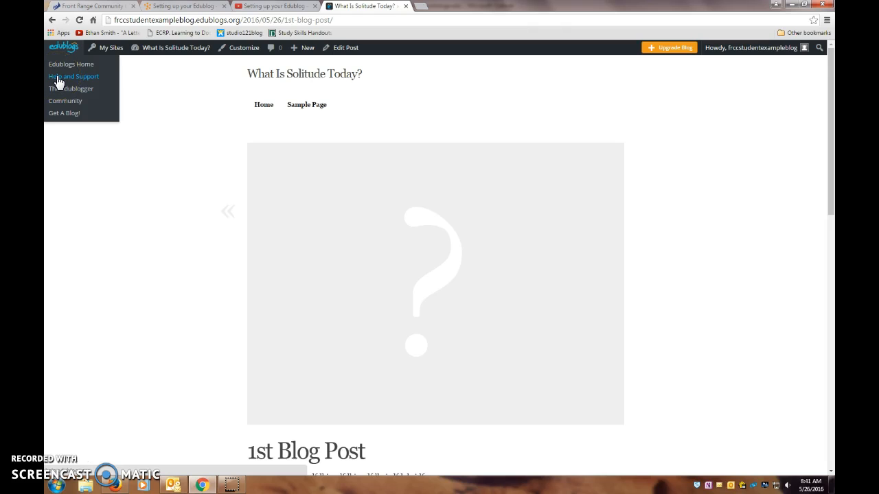
{"action": "left_click", "coordinate": [58, 78]}
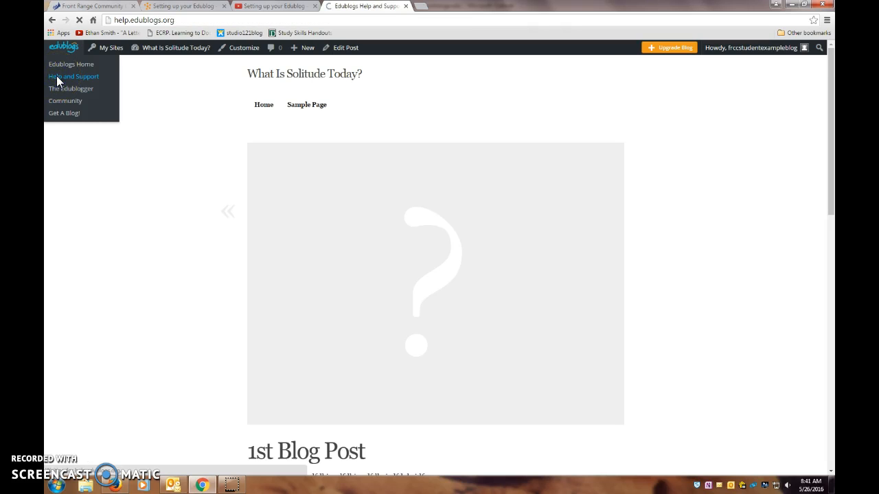
{"action": "scroll", "coordinate": [186, 251], "scroll_direction": "down", "scroll_amount": 3}
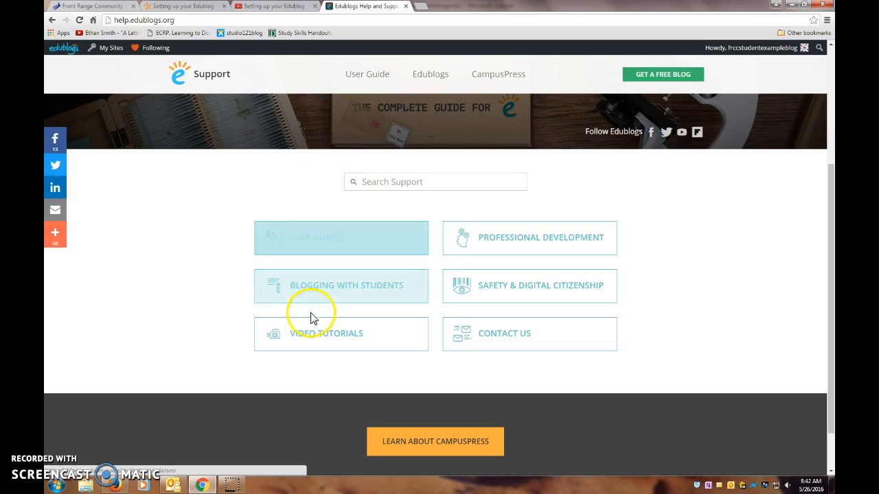
Open the support site's video tutorials and look over the getting-started videos and the User Guide topics
{"action": "left_click", "coordinate": [308, 339]}
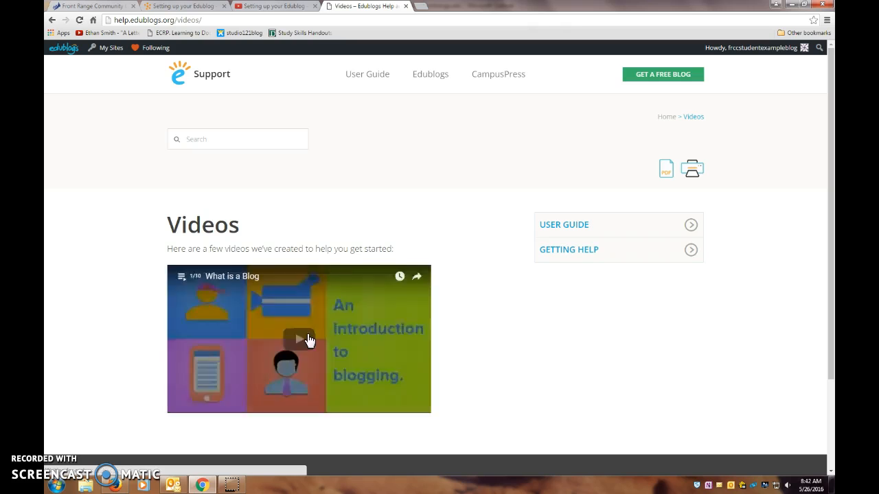
{"action": "scroll", "coordinate": [308, 339], "scroll_direction": "down", "scroll_amount": 3}
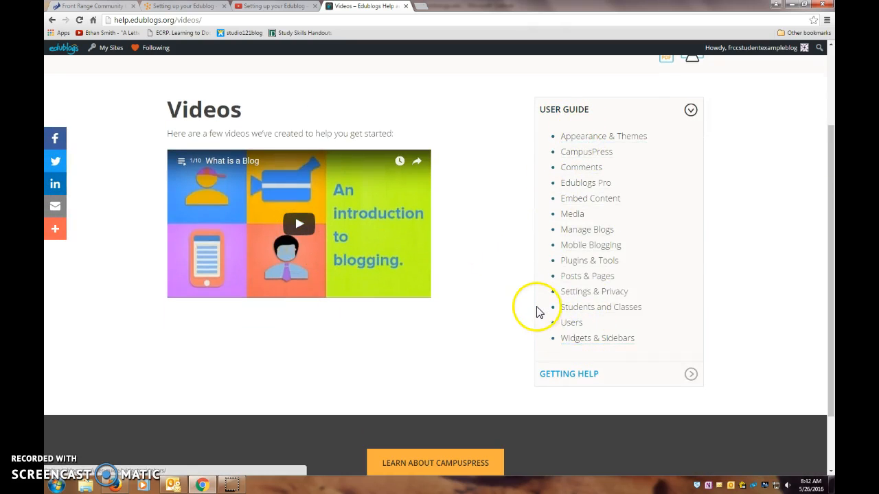
{"action": "scroll", "coordinate": [535, 311], "scroll_direction": "up", "scroll_amount": 2}
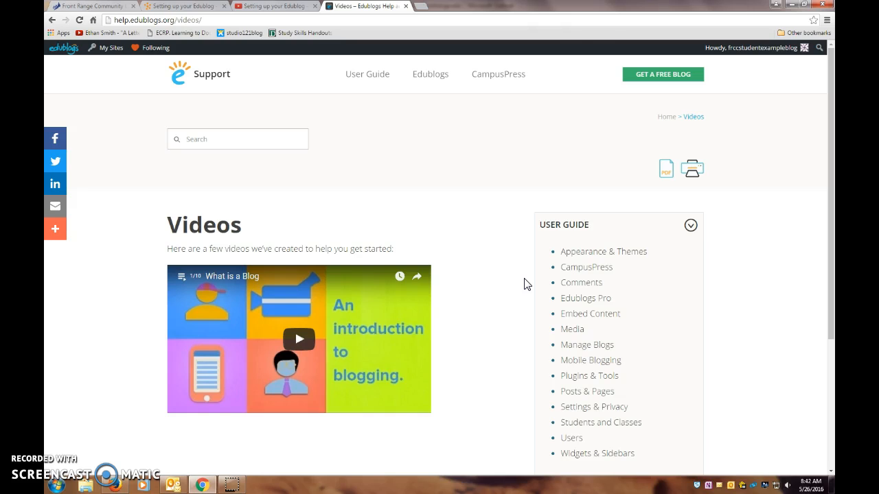
Leave the help pages and return to the My Sites page in the blog's dashboard
{"action": "left_click", "coordinate": [69, 54]}
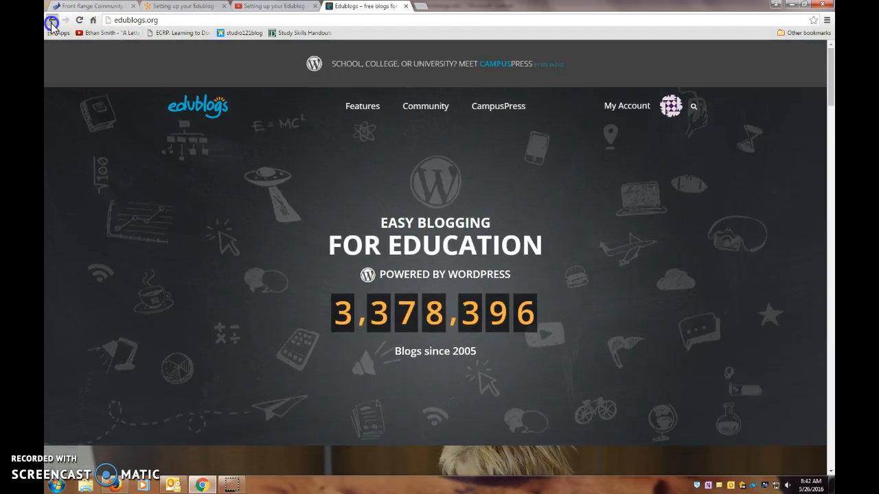
{"action": "left_click", "coordinate": [51, 21]}
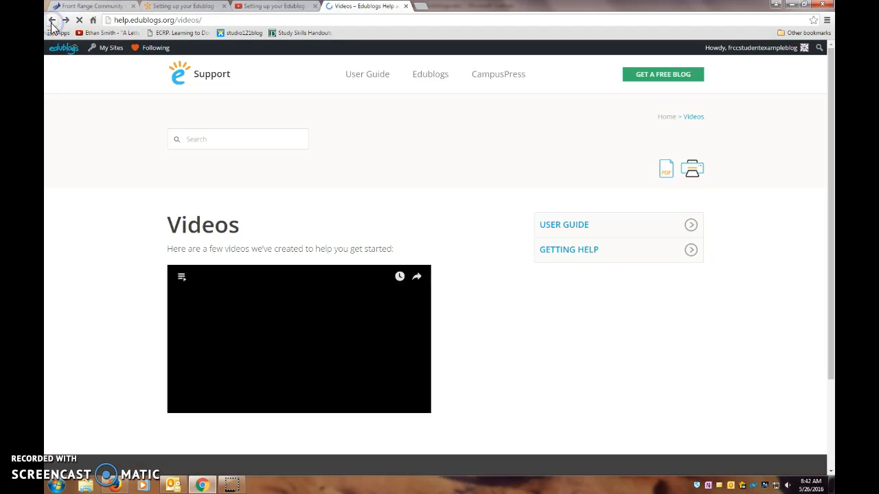
{"action": "left_click", "coordinate": [108, 49]}
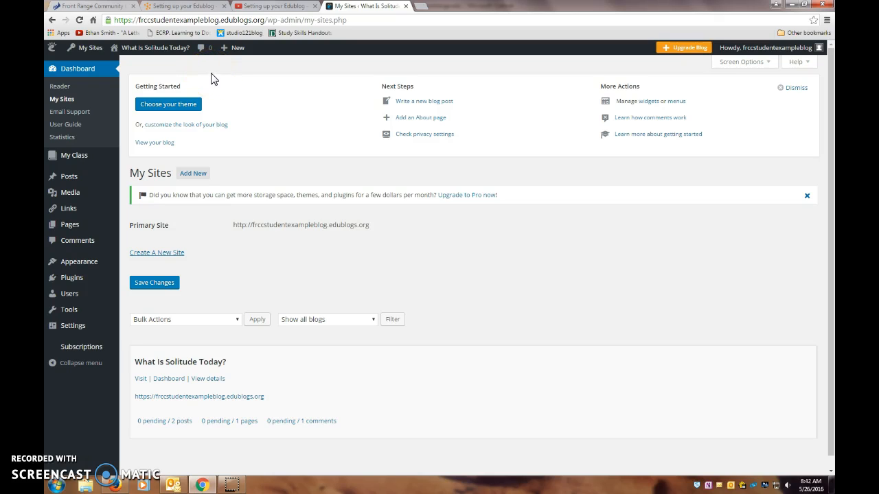
{"action": "mouse_move", "coordinate": [136, 55]}
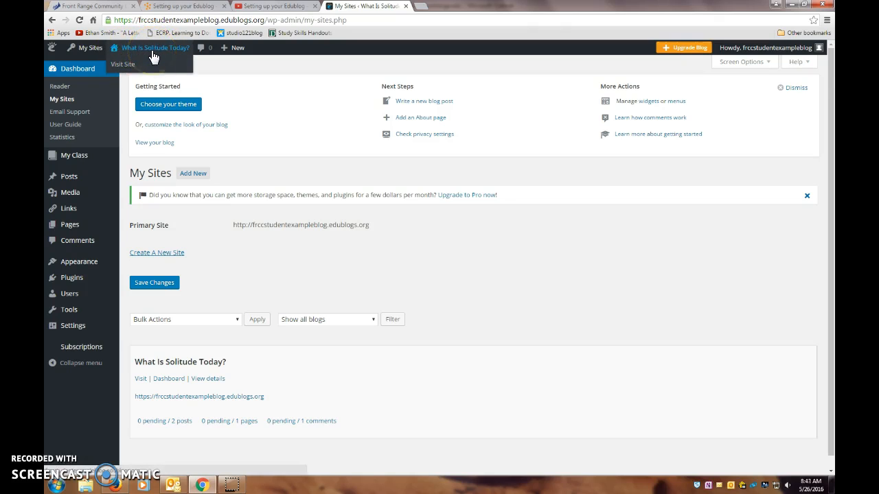